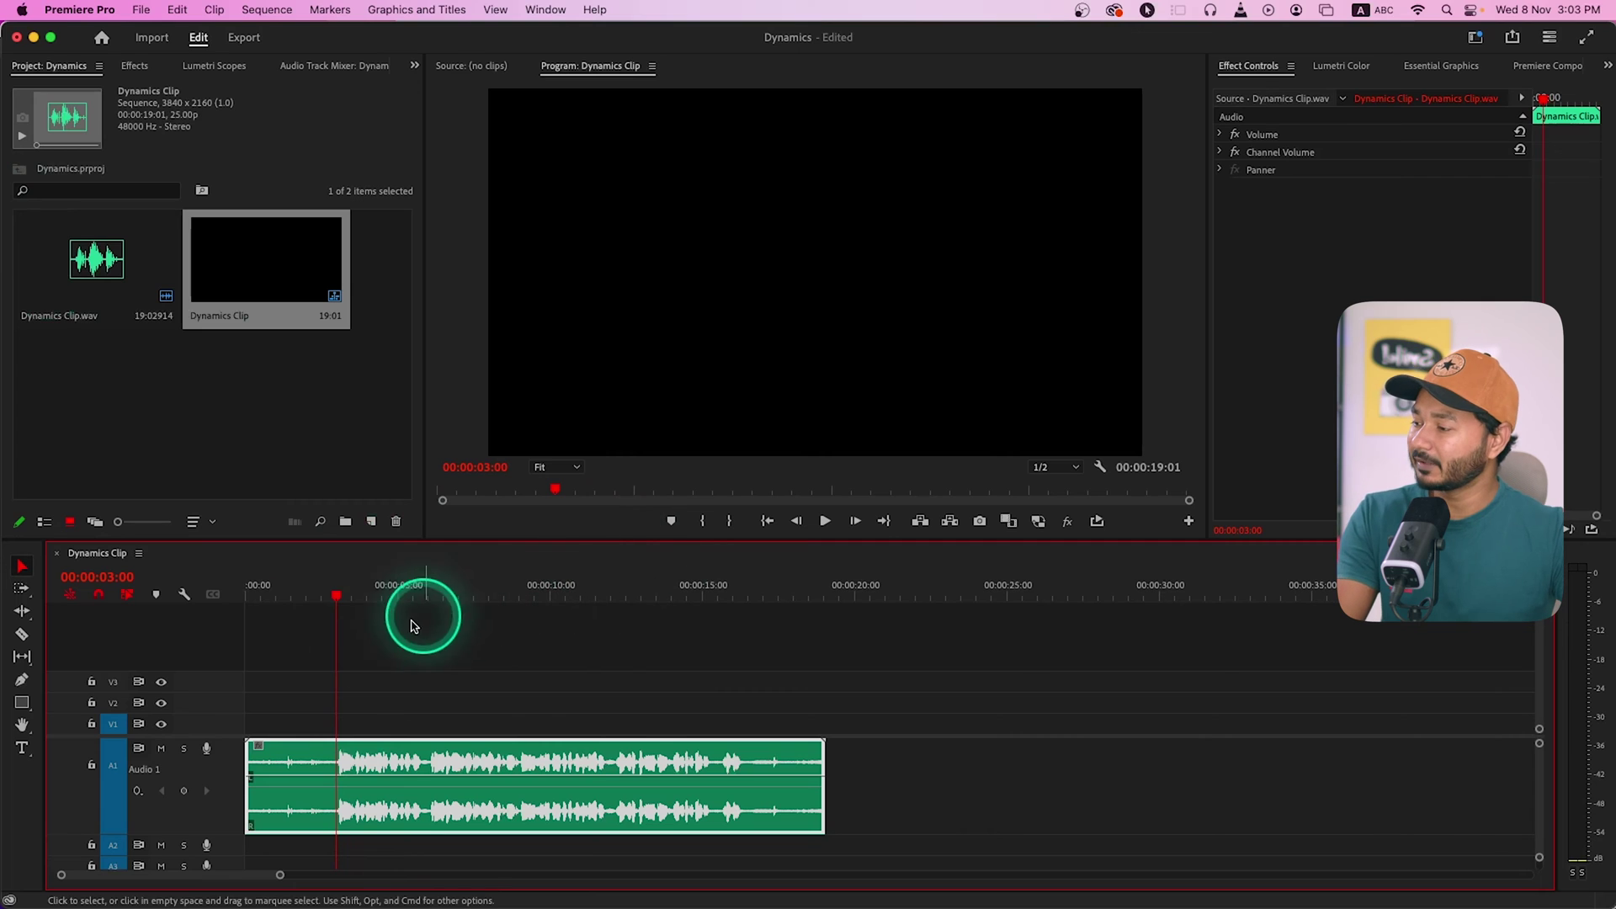
# - Move the playhead to 00:00:03:09 and show the Effects browser in the left panel group
pyautogui.moveTo(310, 587); pyautogui.dragTo(349, 592)
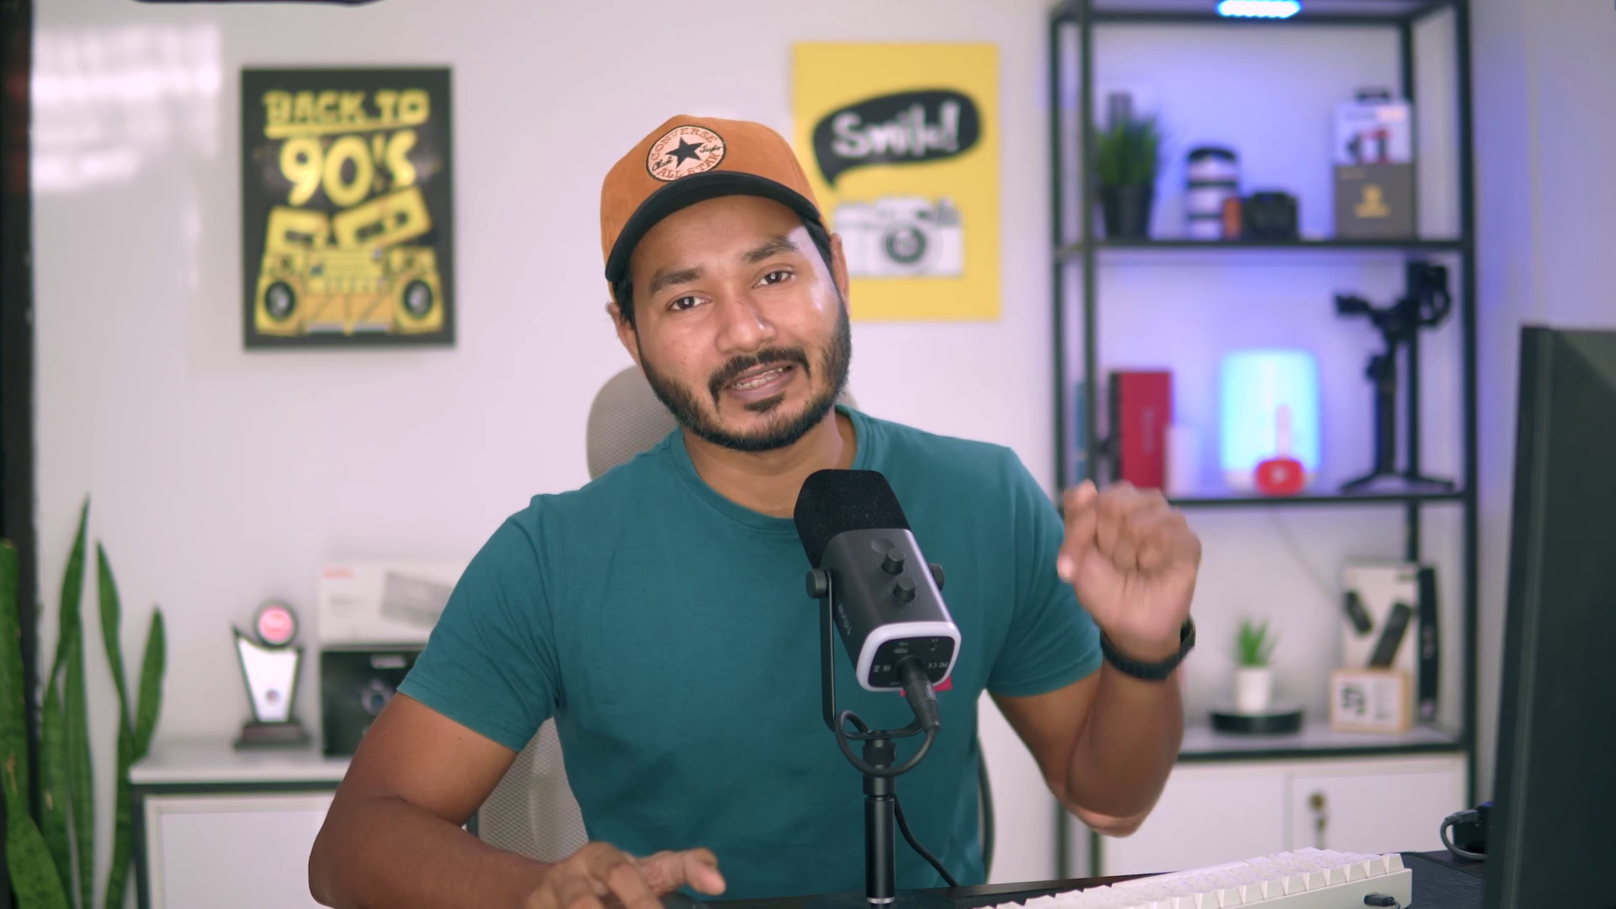
pyautogui.click(469, 671)
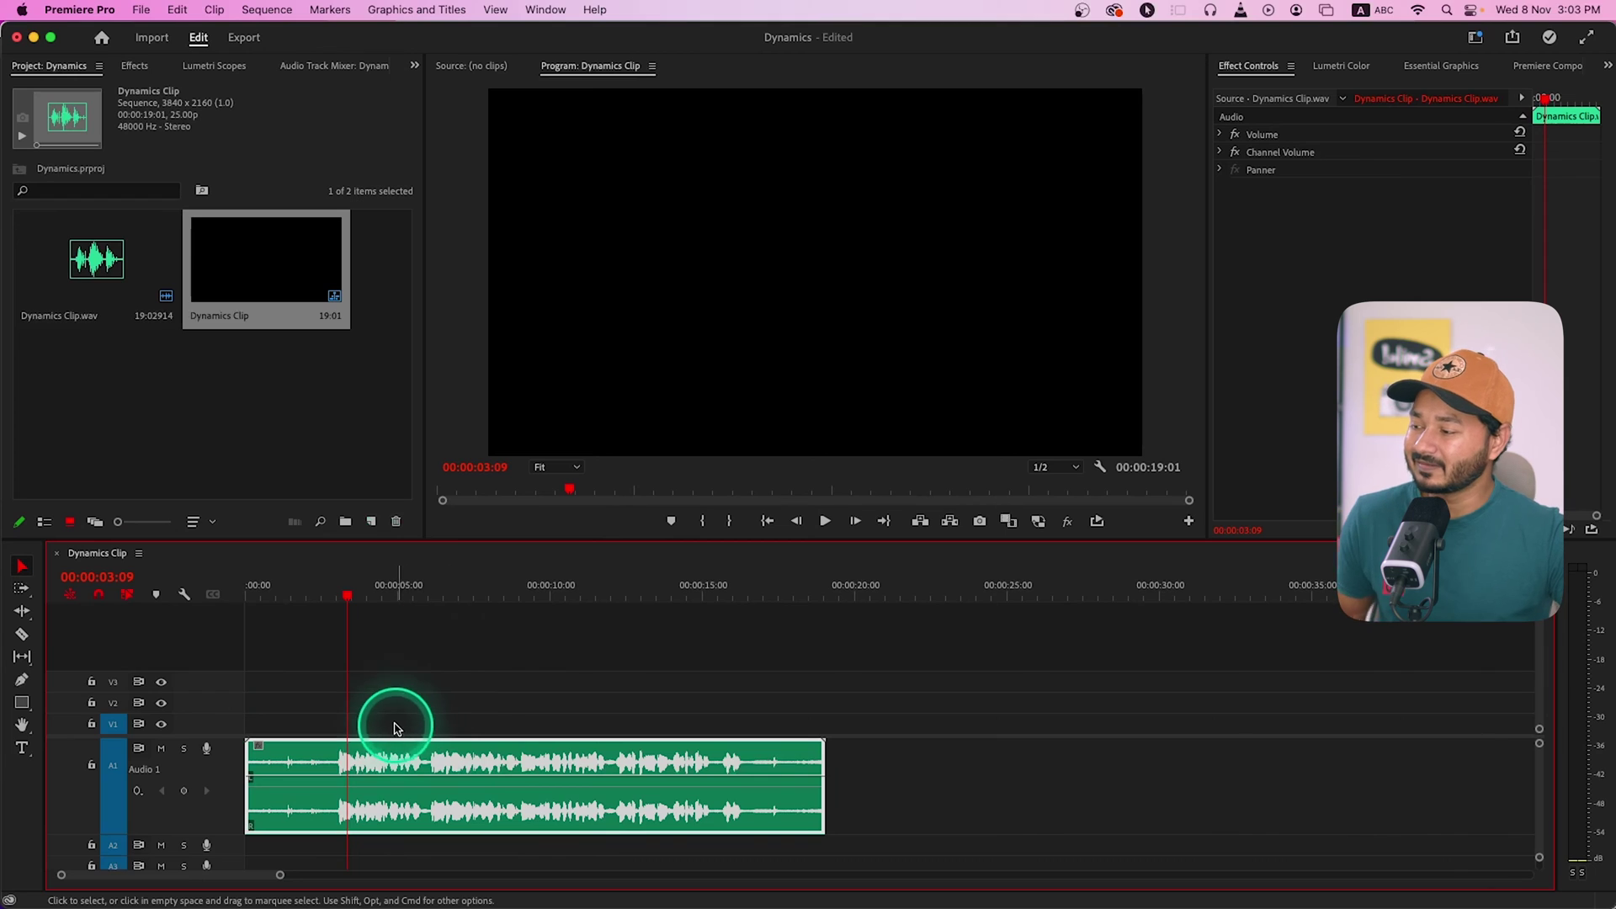
pyautogui.click(143, 76)
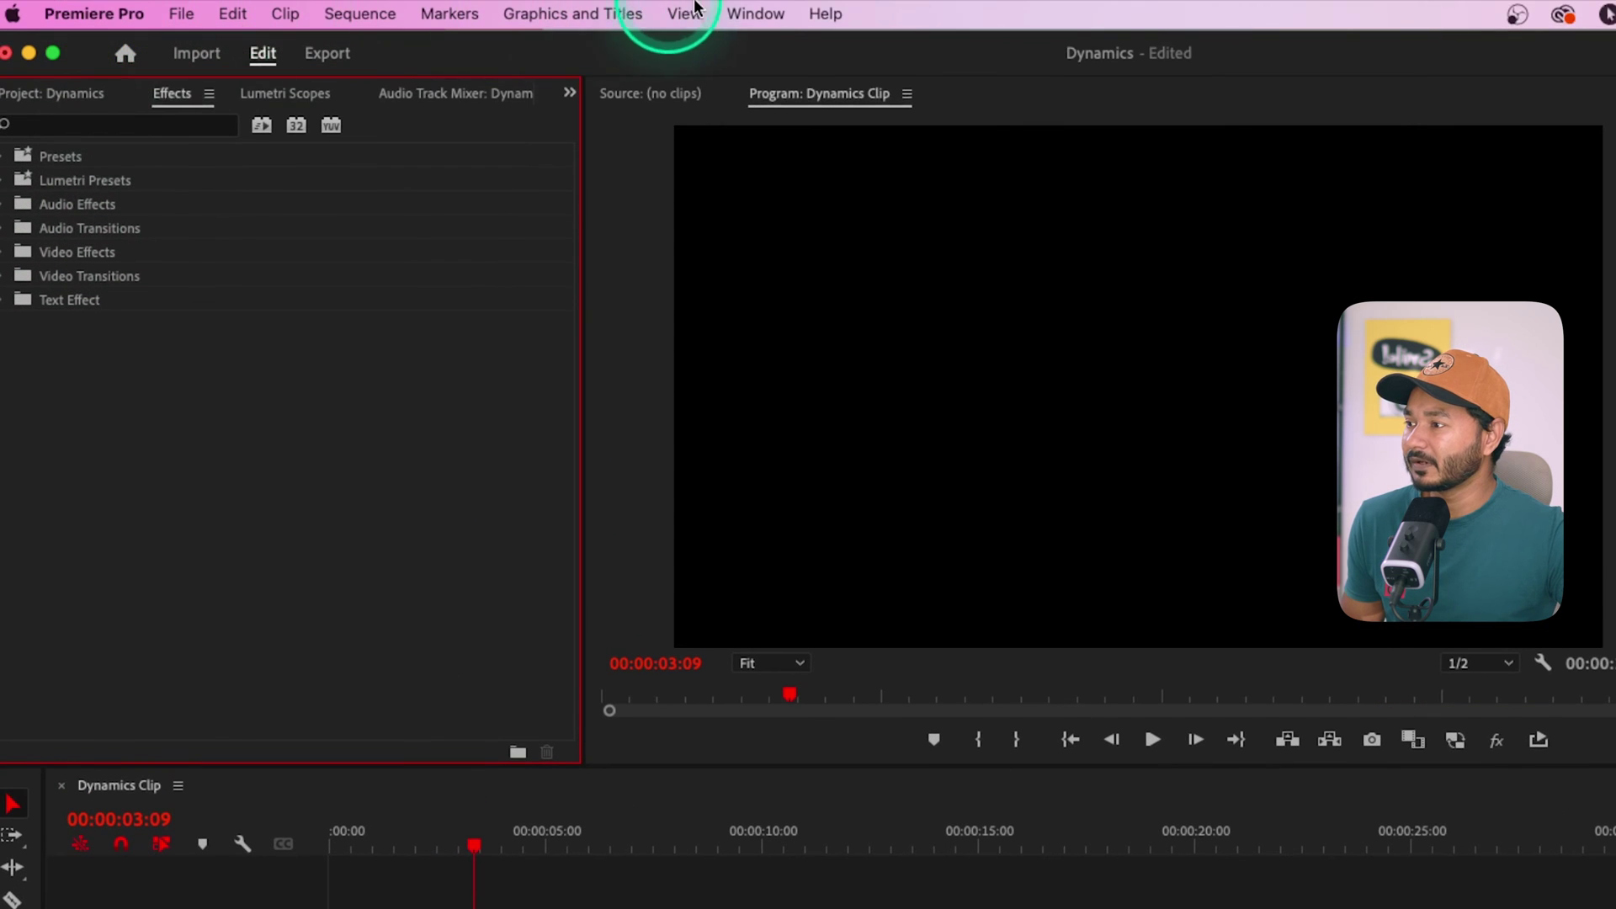
# - Show the Effects panel and select Dynamics under Audio Effects > Amplitude and Compression
pyautogui.click(755, 14)
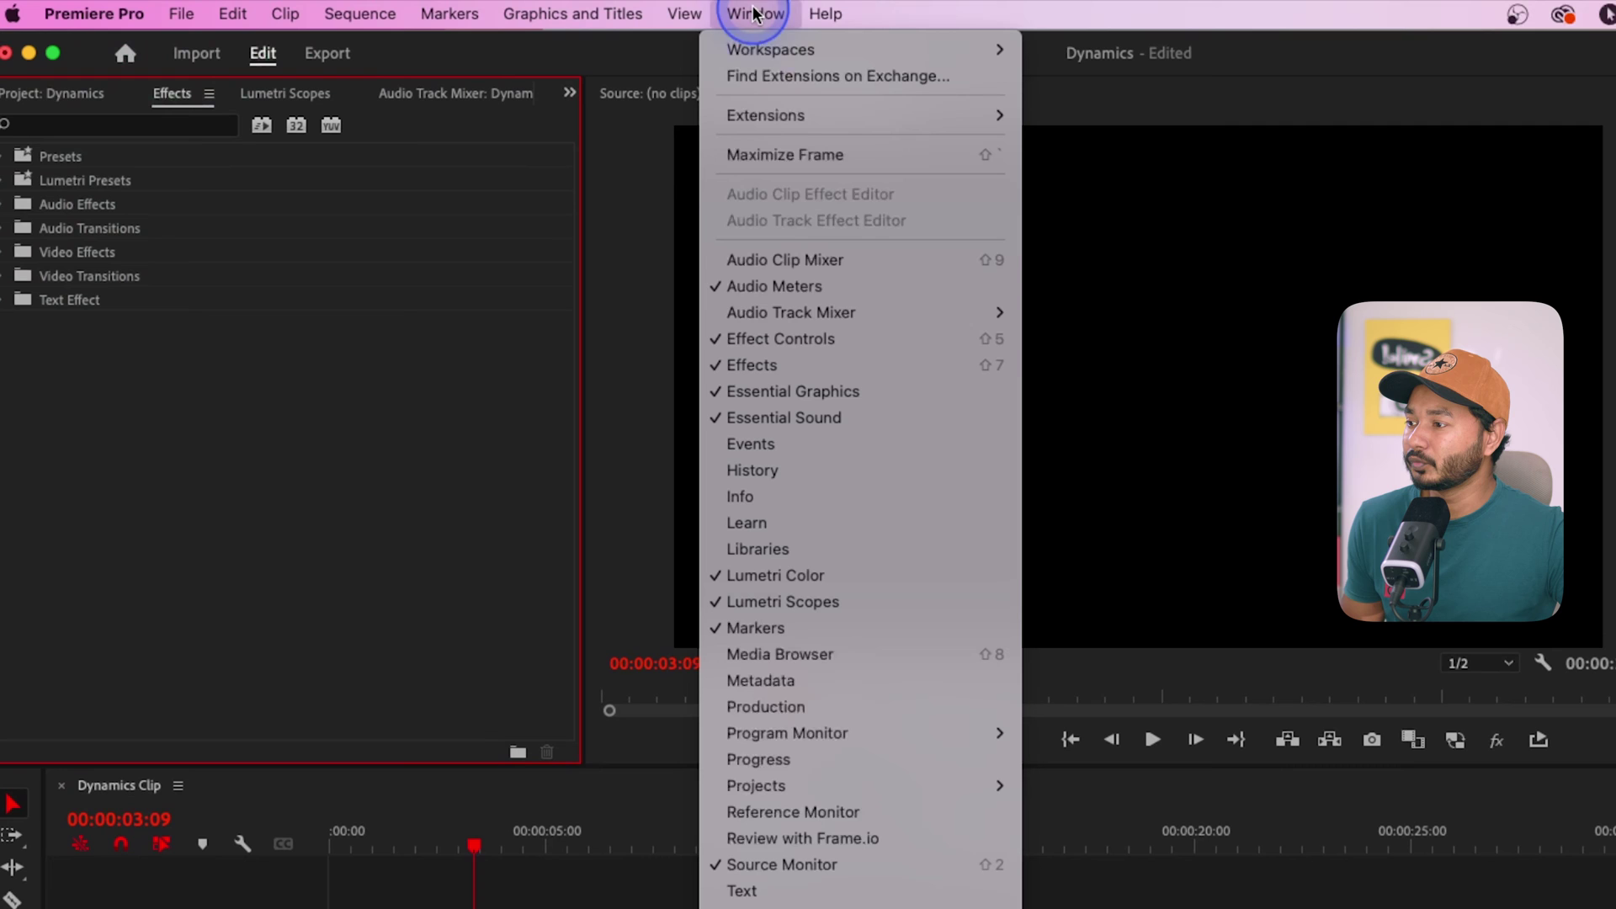
pyautogui.click(780, 364)
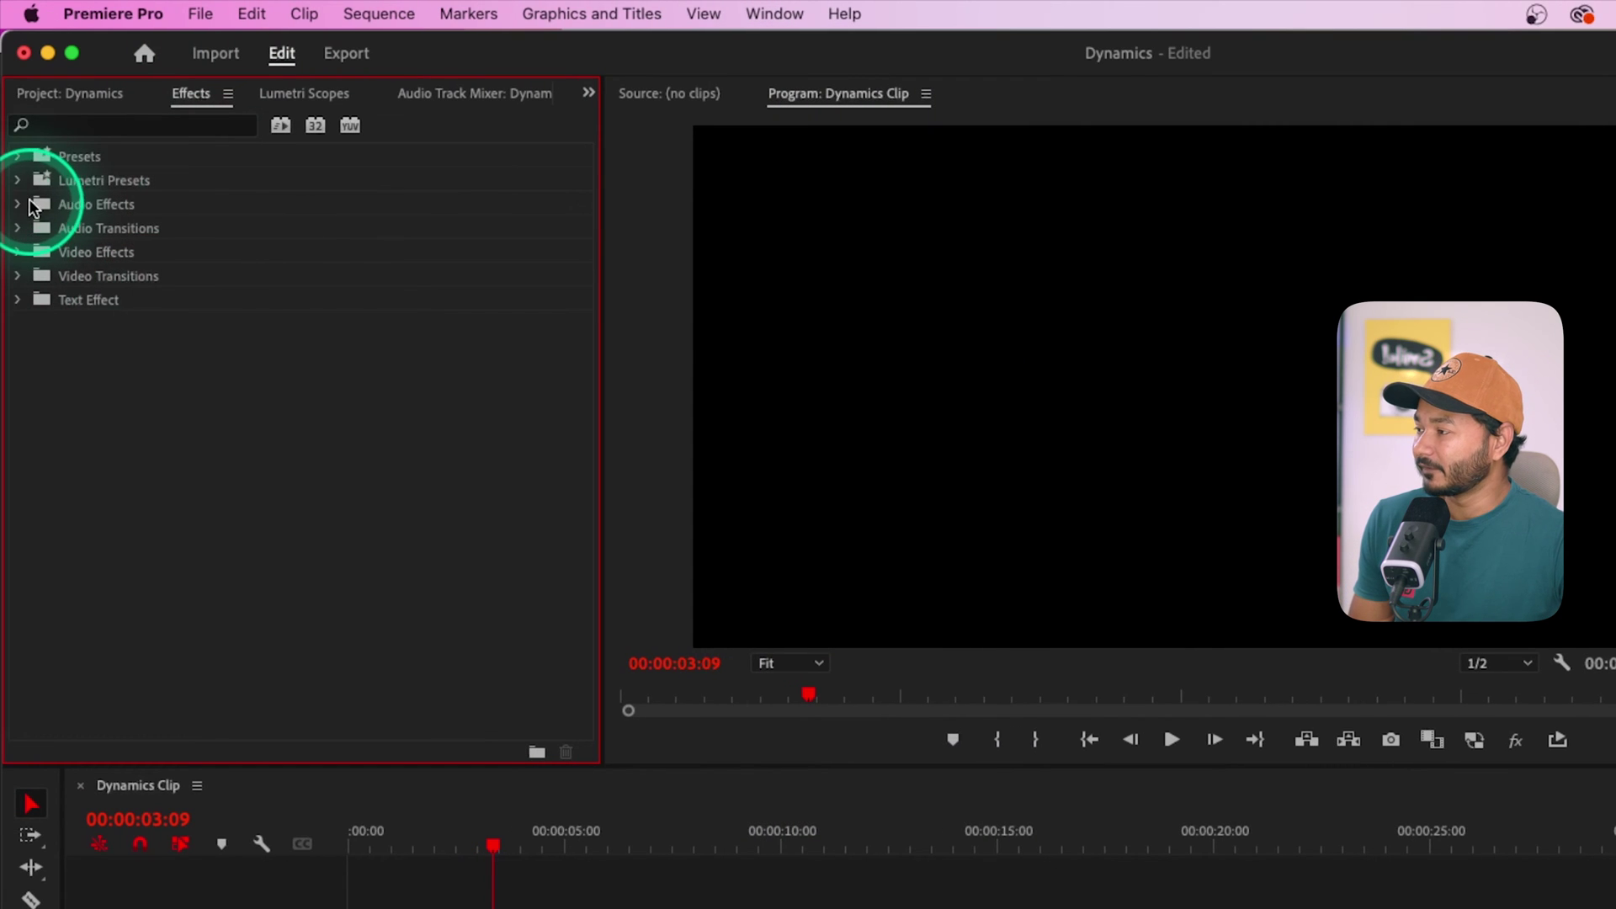
pyautogui.doubleClick(34, 204)
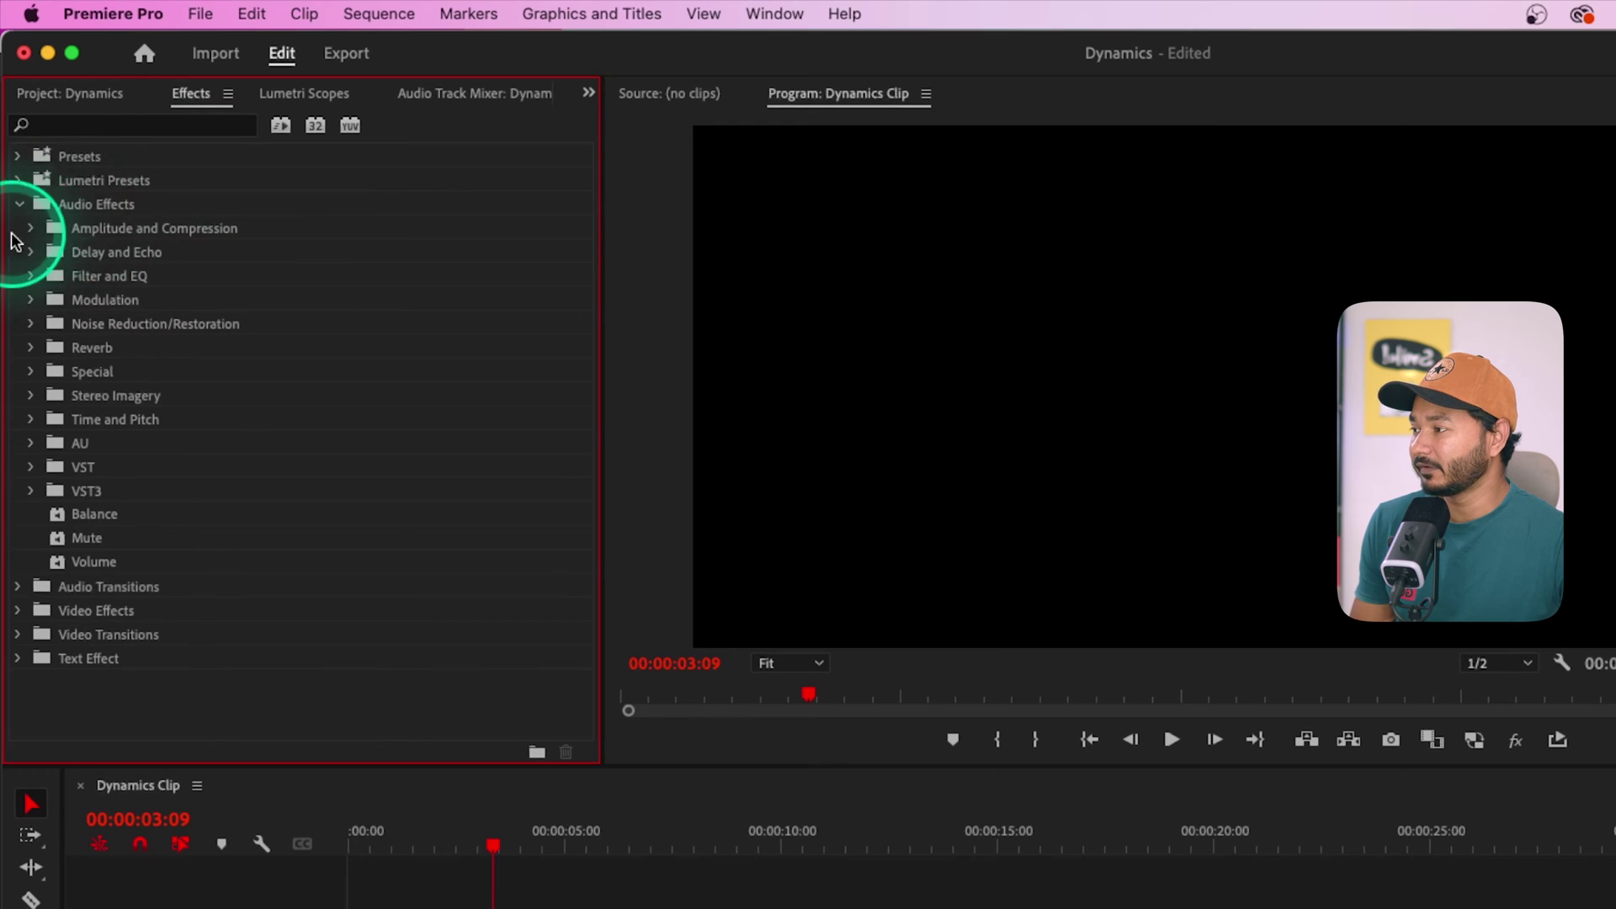
pyautogui.click(32, 228)
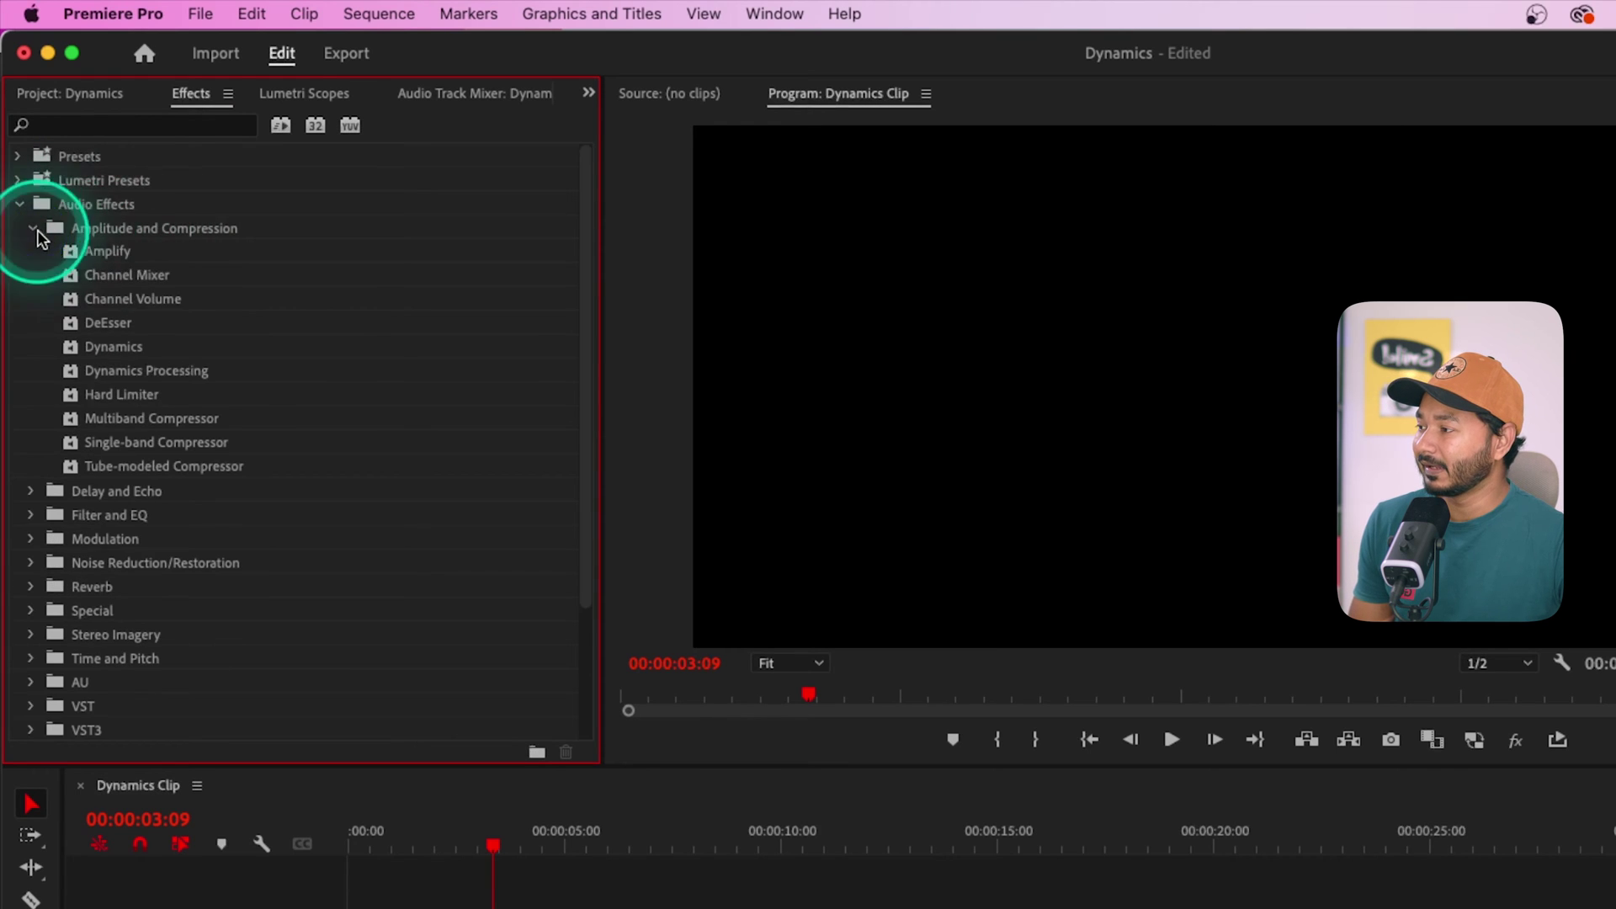
pyautogui.click(115, 343)
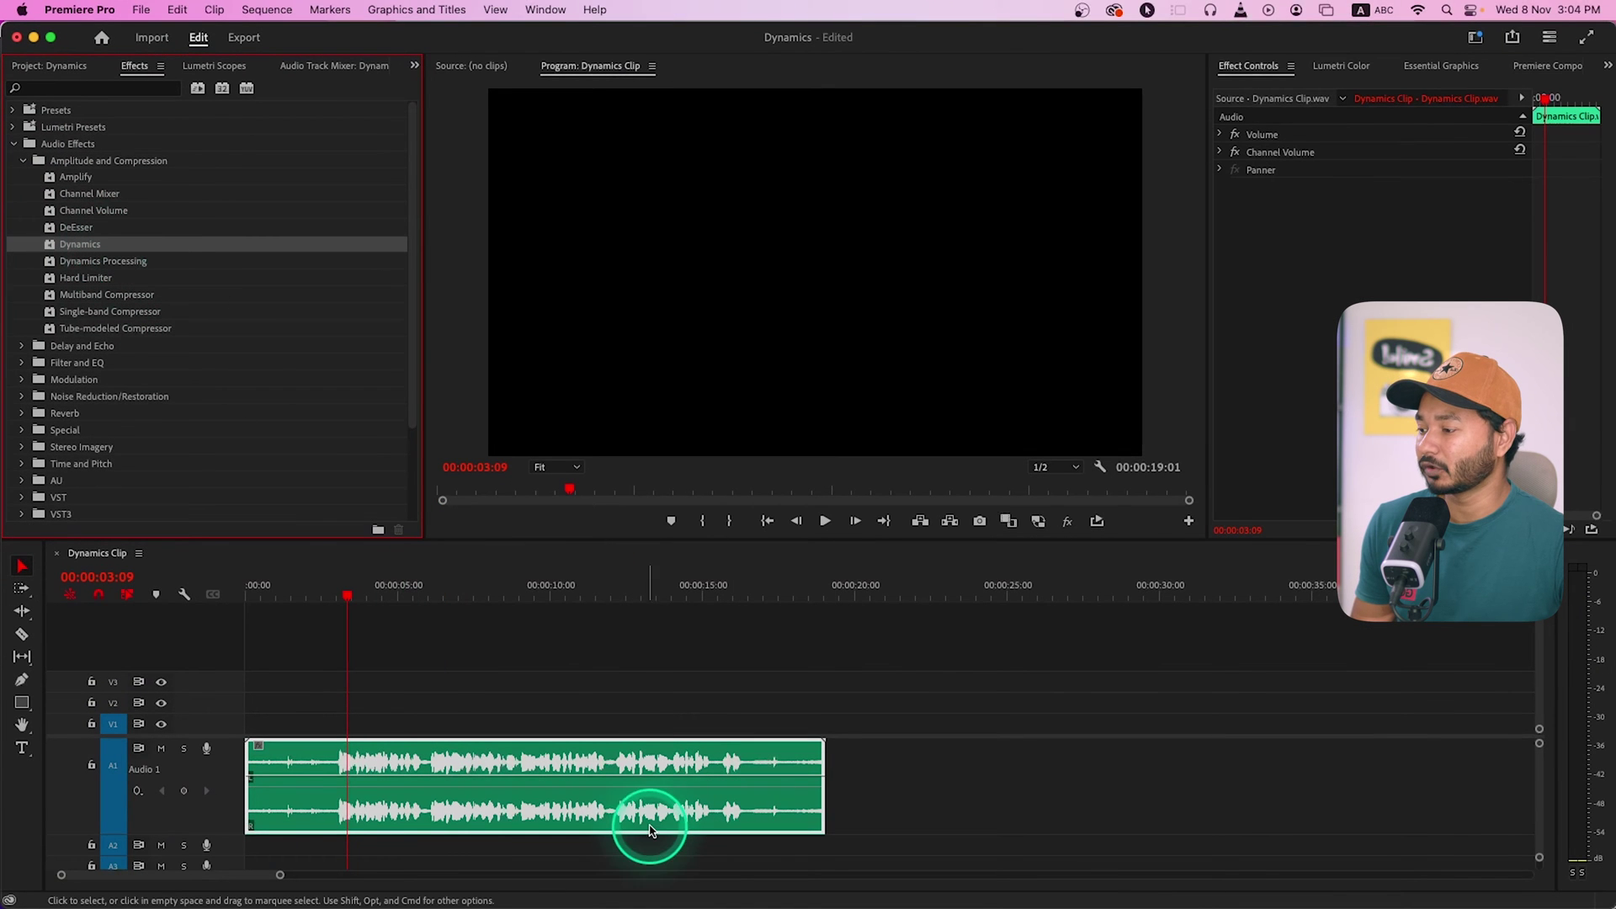
# - Drag the Dynamics effect onto the Dynamics Clip audio on track A1
pyautogui.click(499, 775)
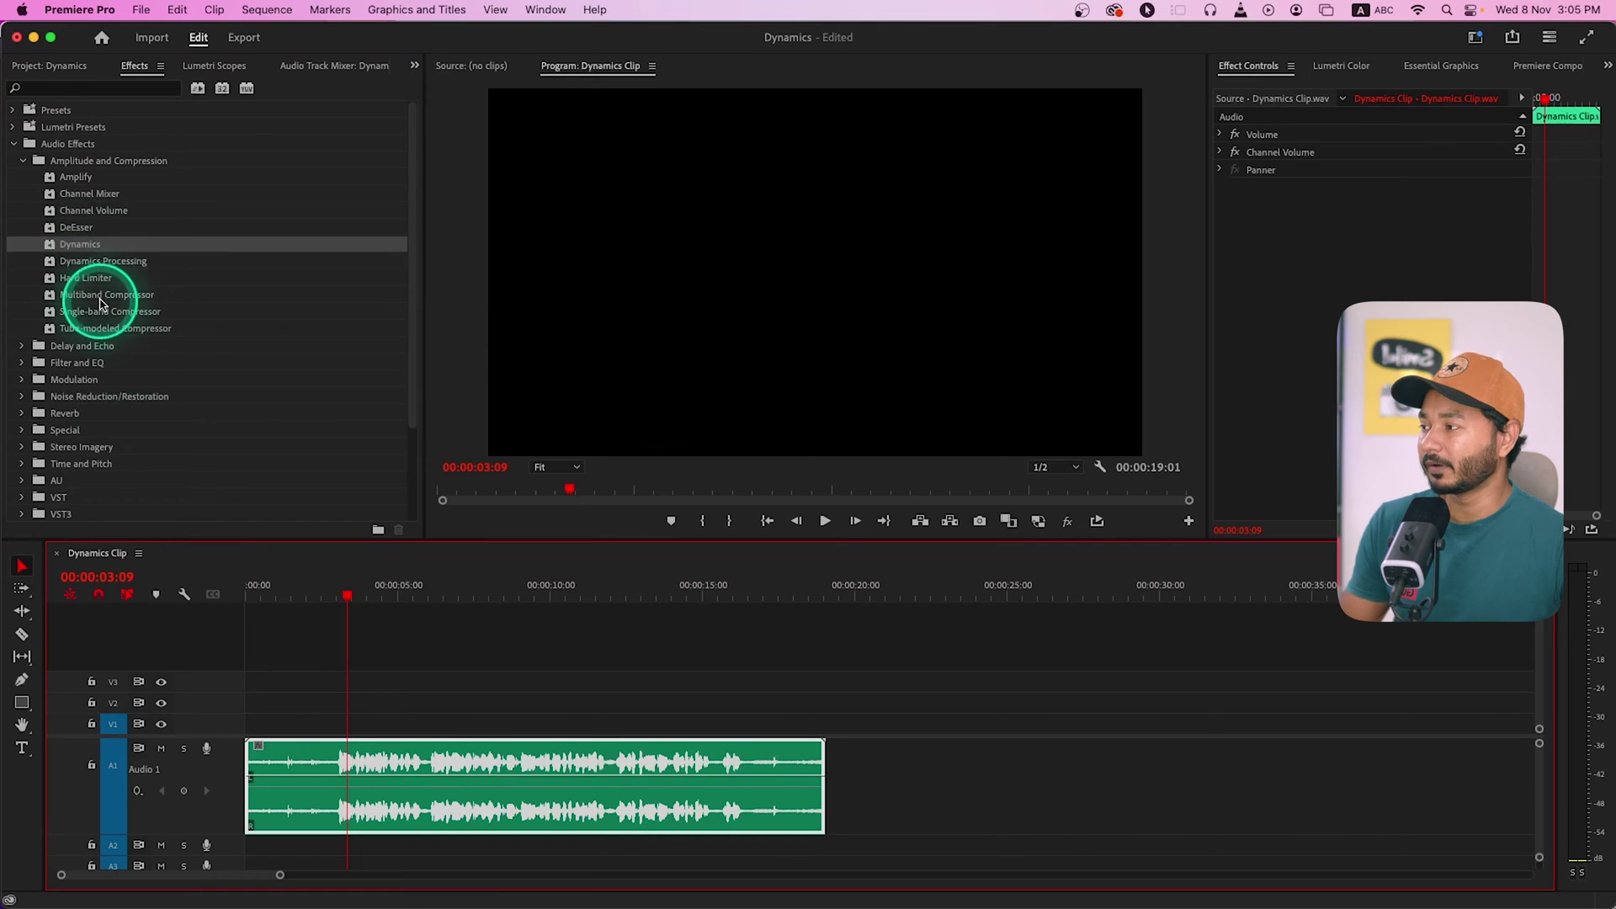
pyautogui.click(95, 245)
pyautogui.moveTo(416, 741); pyautogui.dragTo(447, 756)
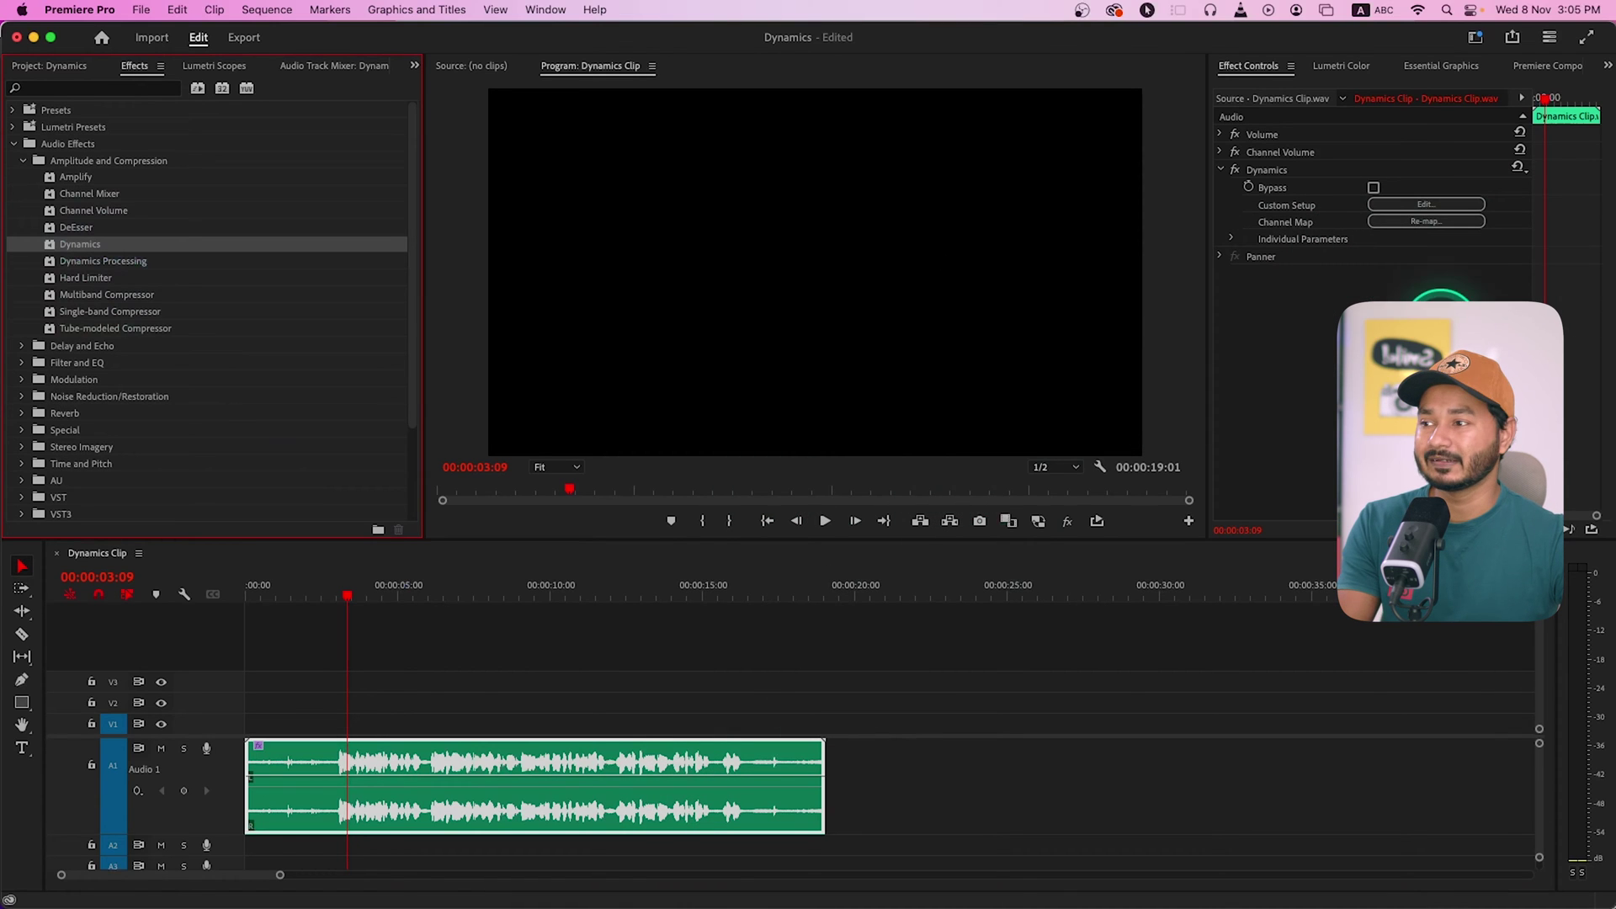
pyautogui.click(1270, 118)
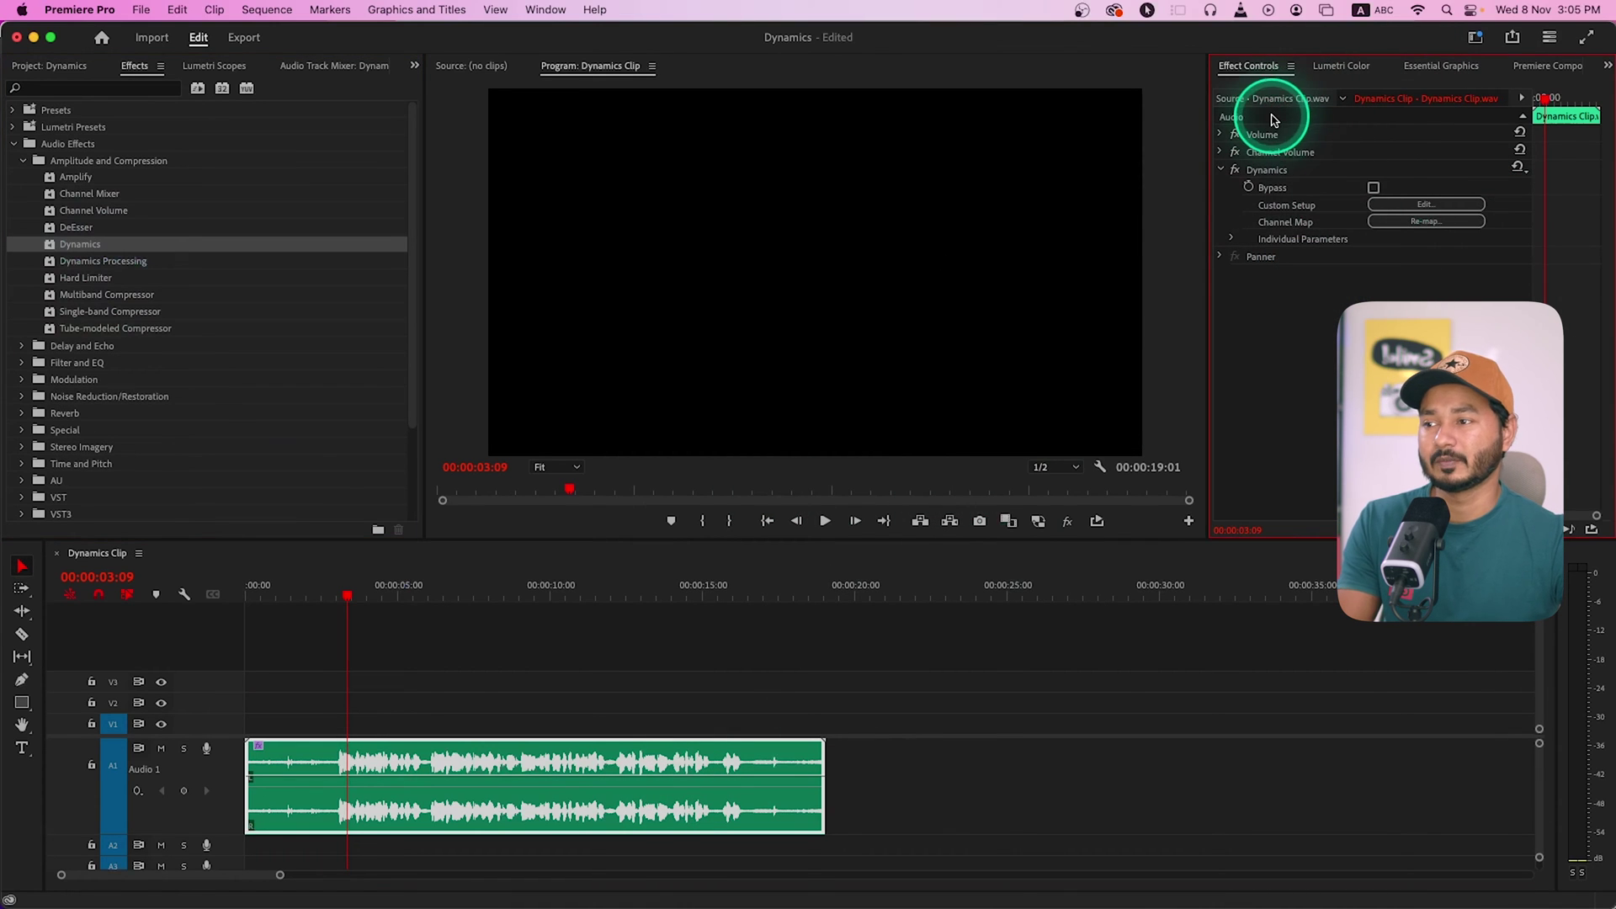
pyautogui.click(552, 15)
# - Select the A1 audio clip and open its Dynamics Custom Setup in the Clip Fx Editor
pyautogui.click(1436, 195)
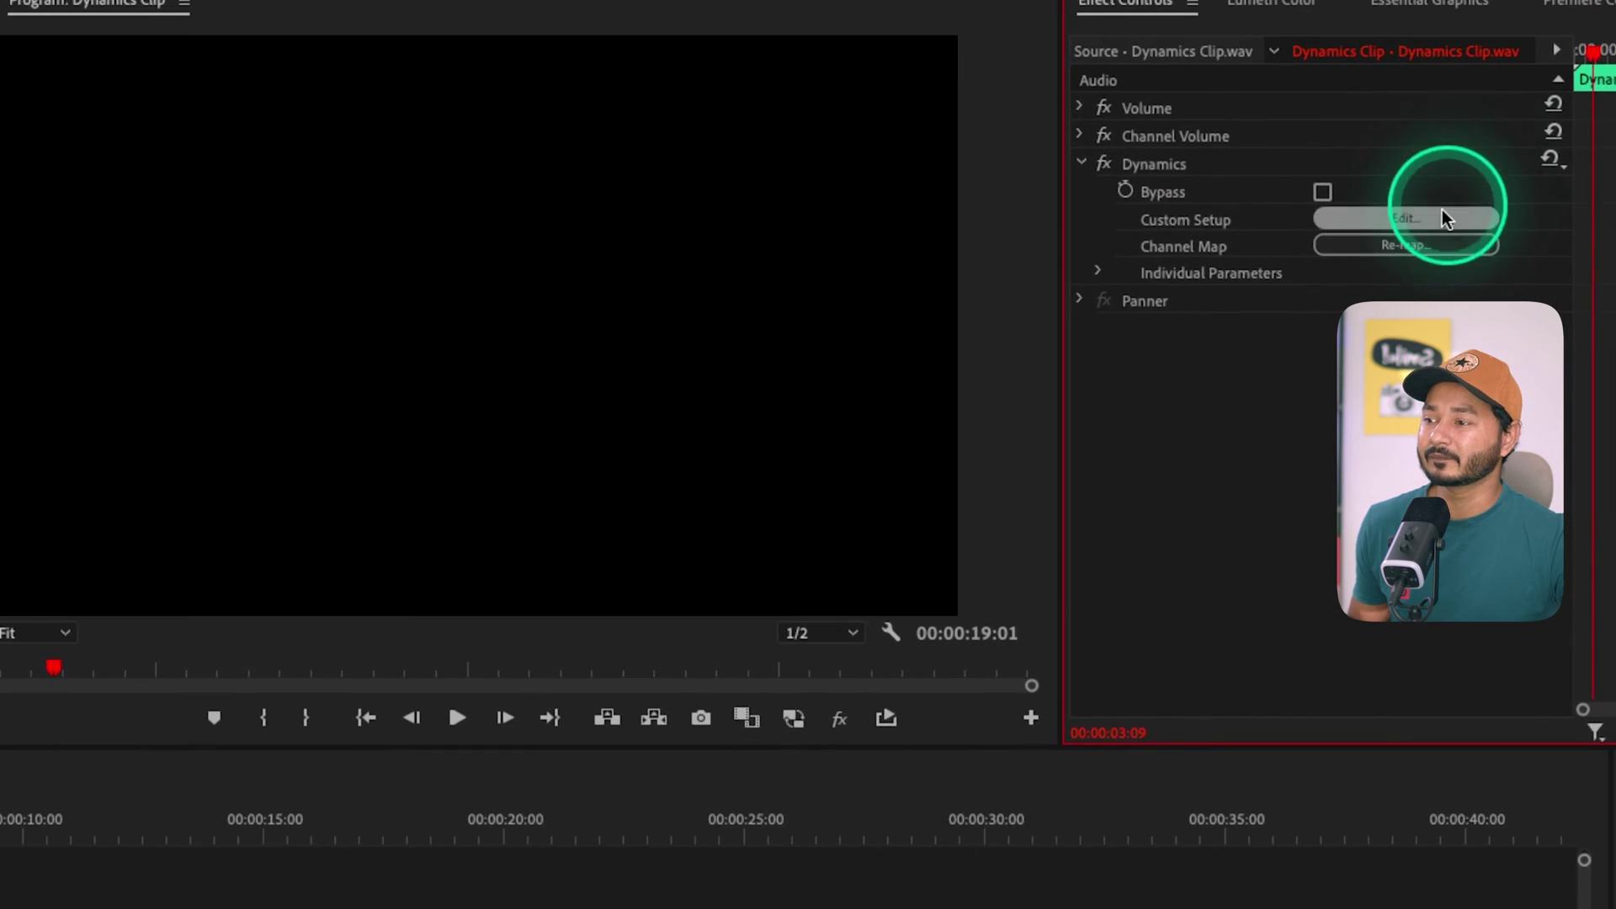
pyautogui.click(991, 660)
pyautogui.click(736, 773)
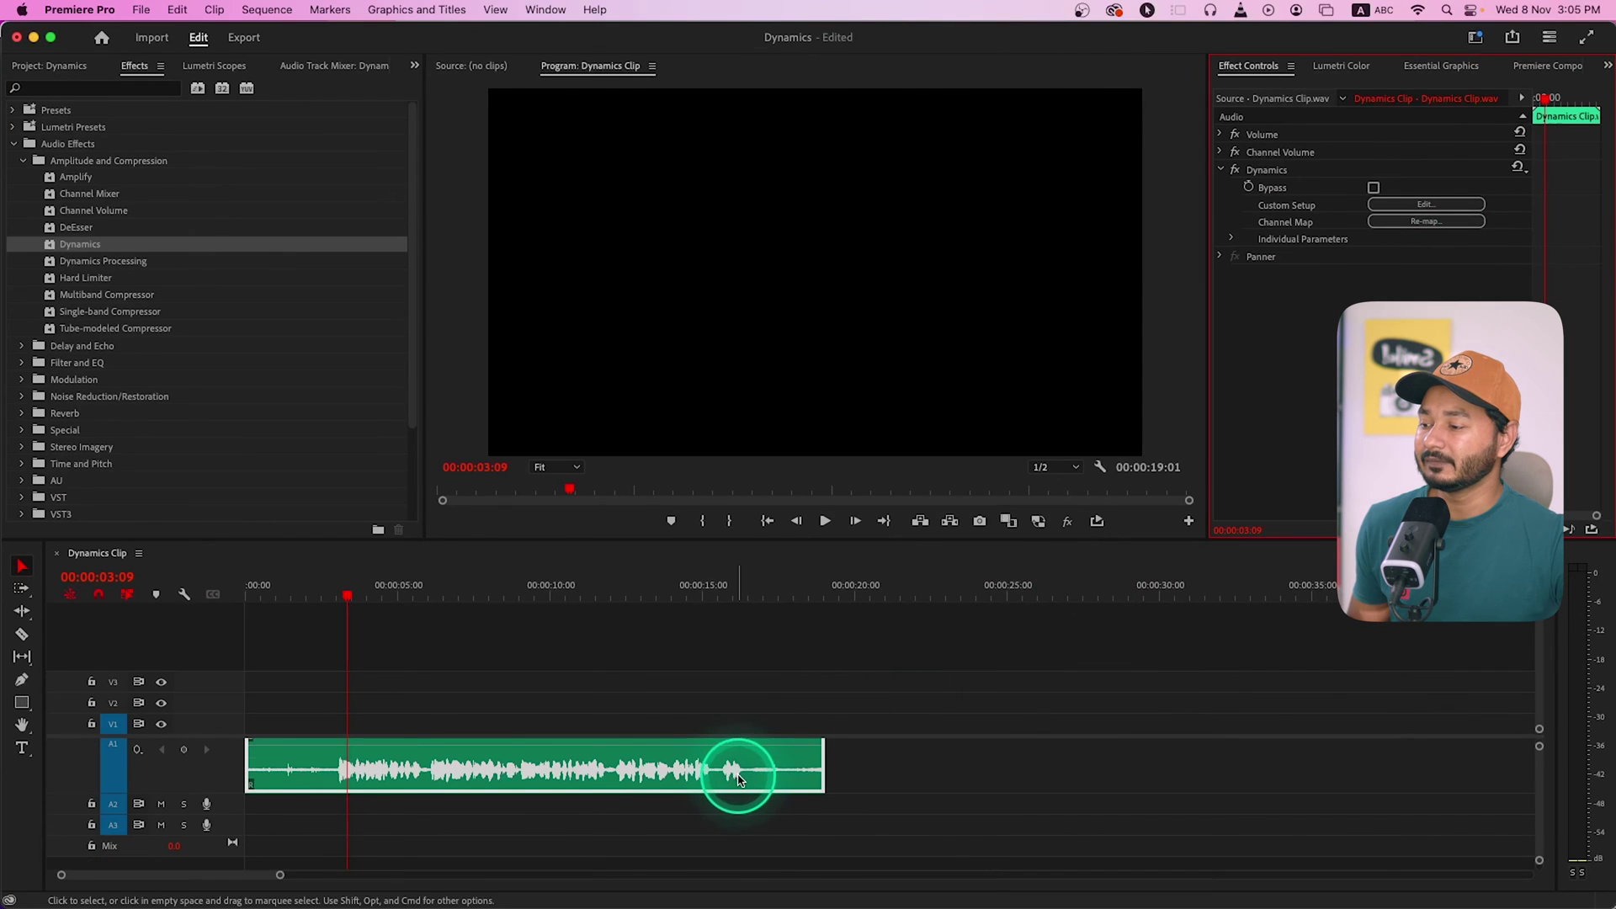
pyautogui.scroll(2, 738, 779)
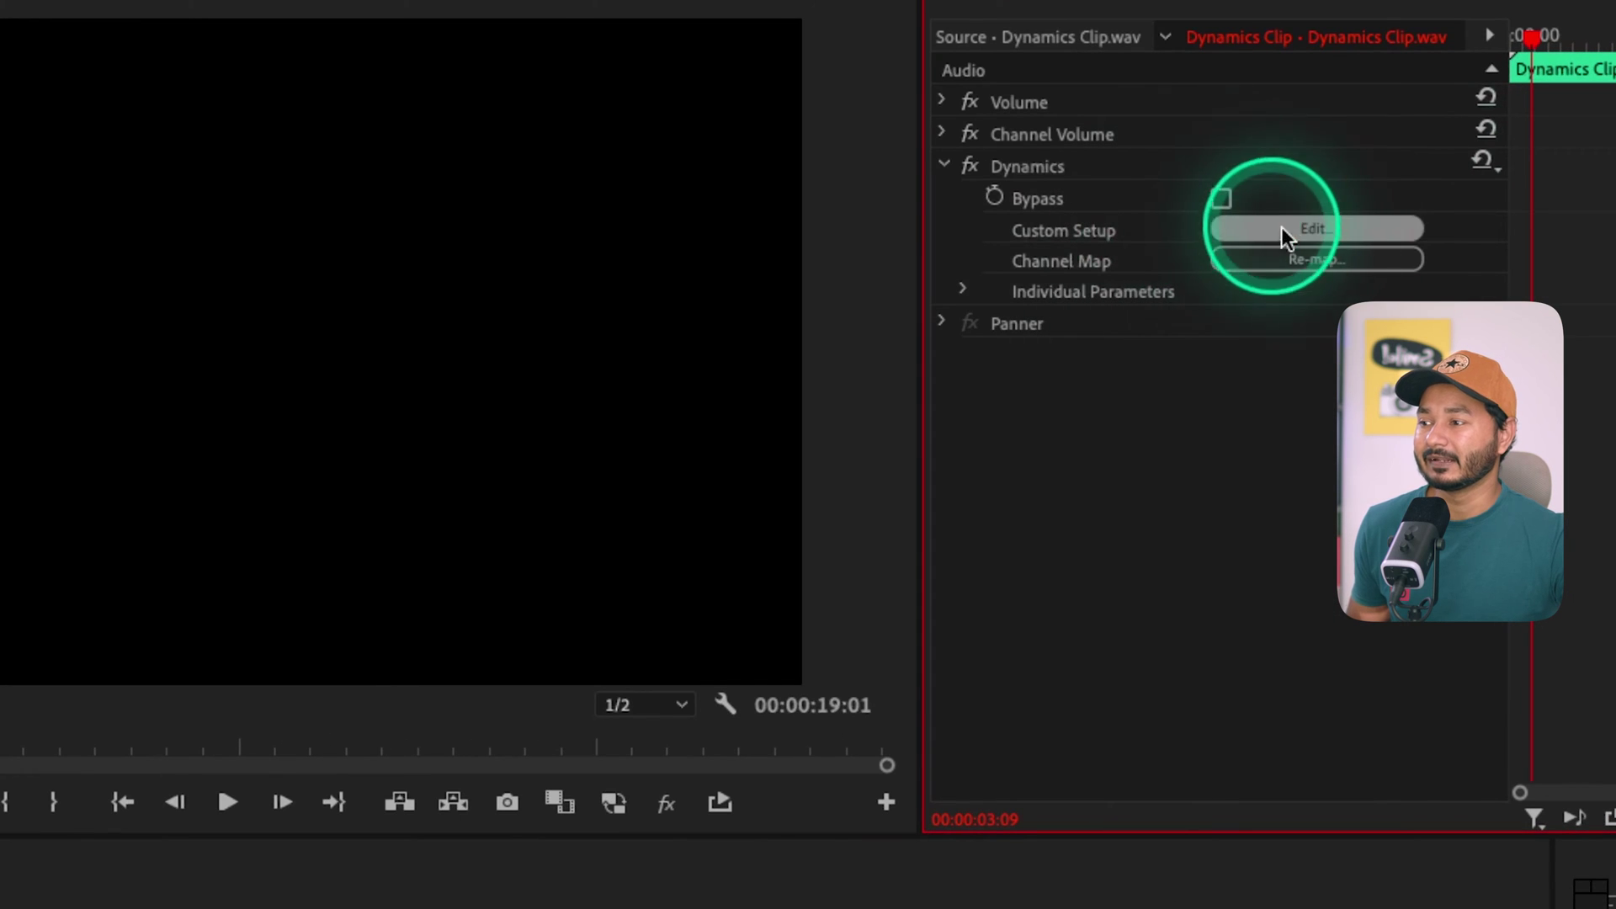
pyautogui.click(1319, 227)
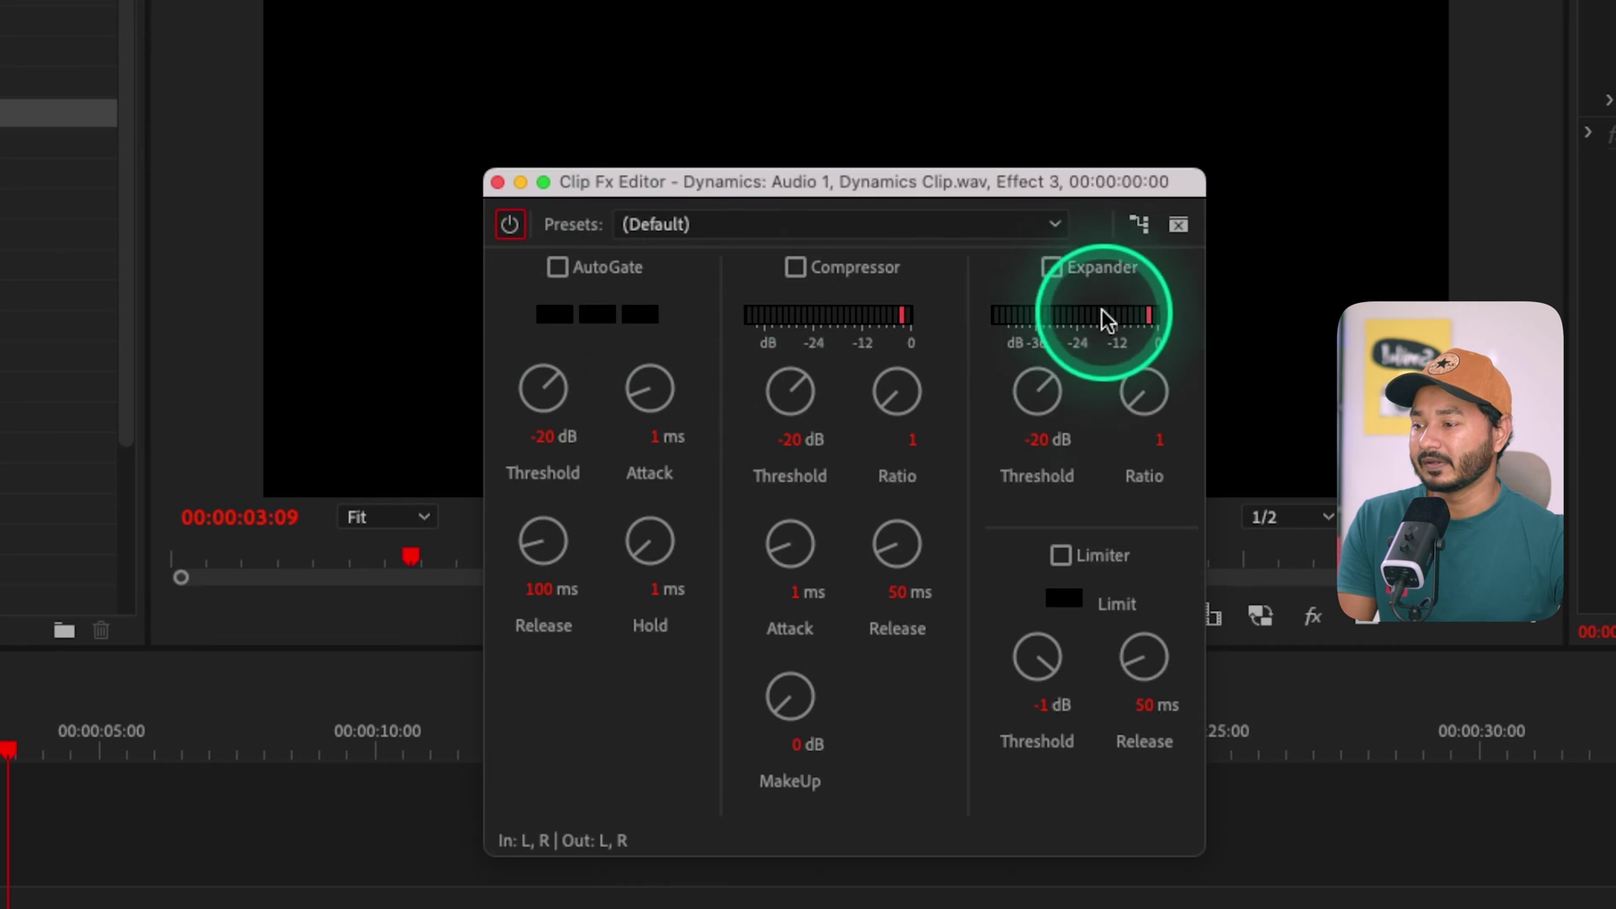
pyautogui.click(783, 237)
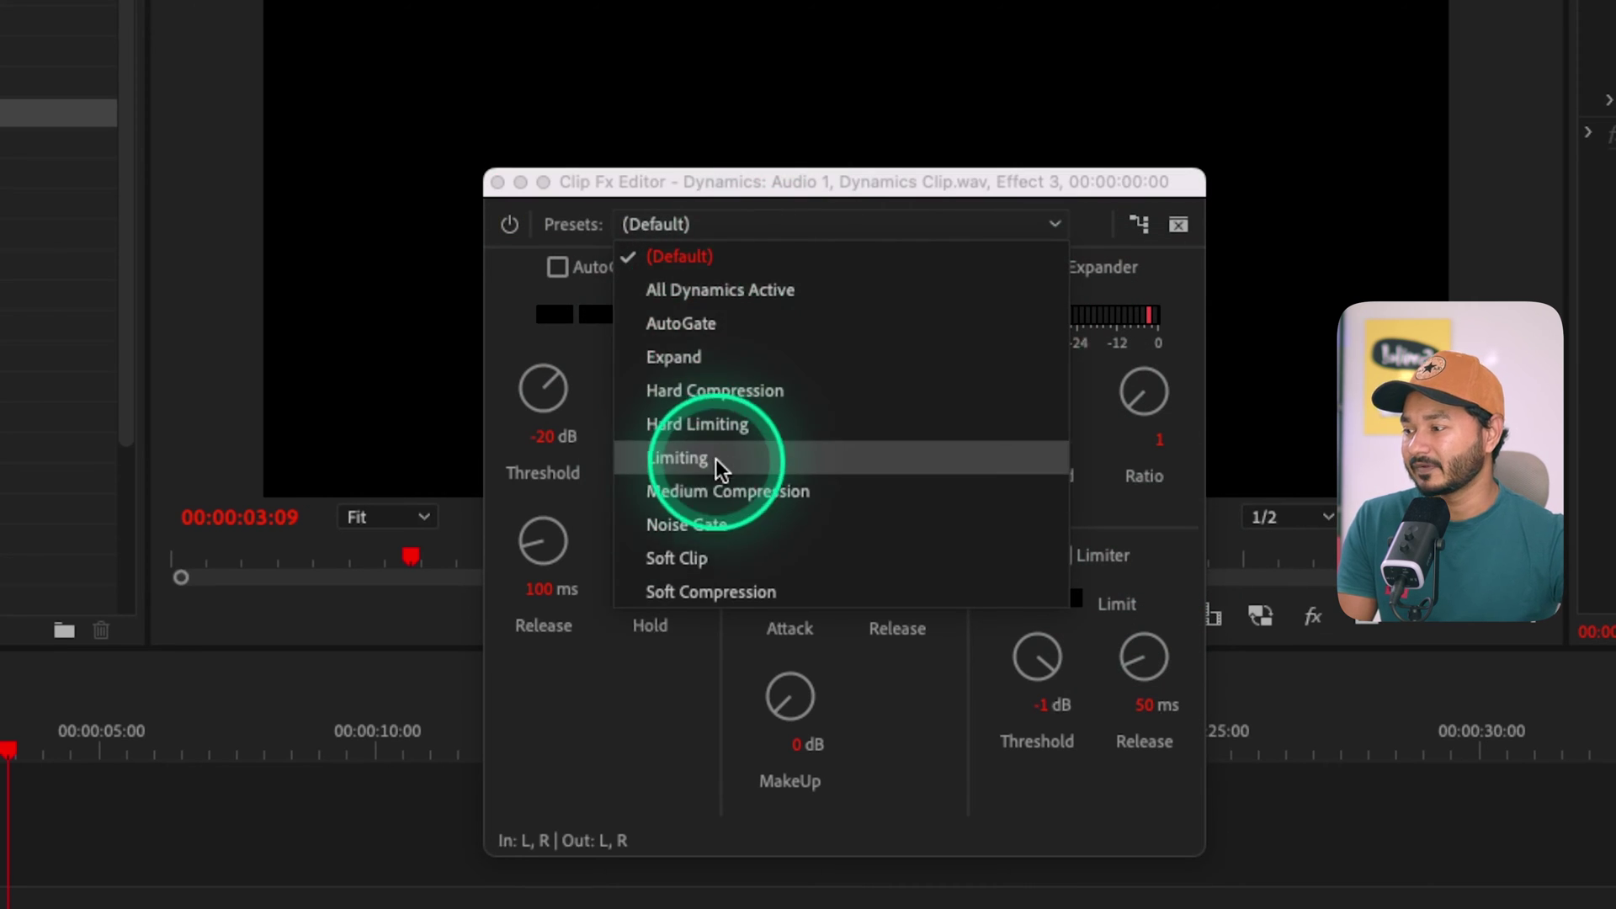
pyautogui.click(530, 349)
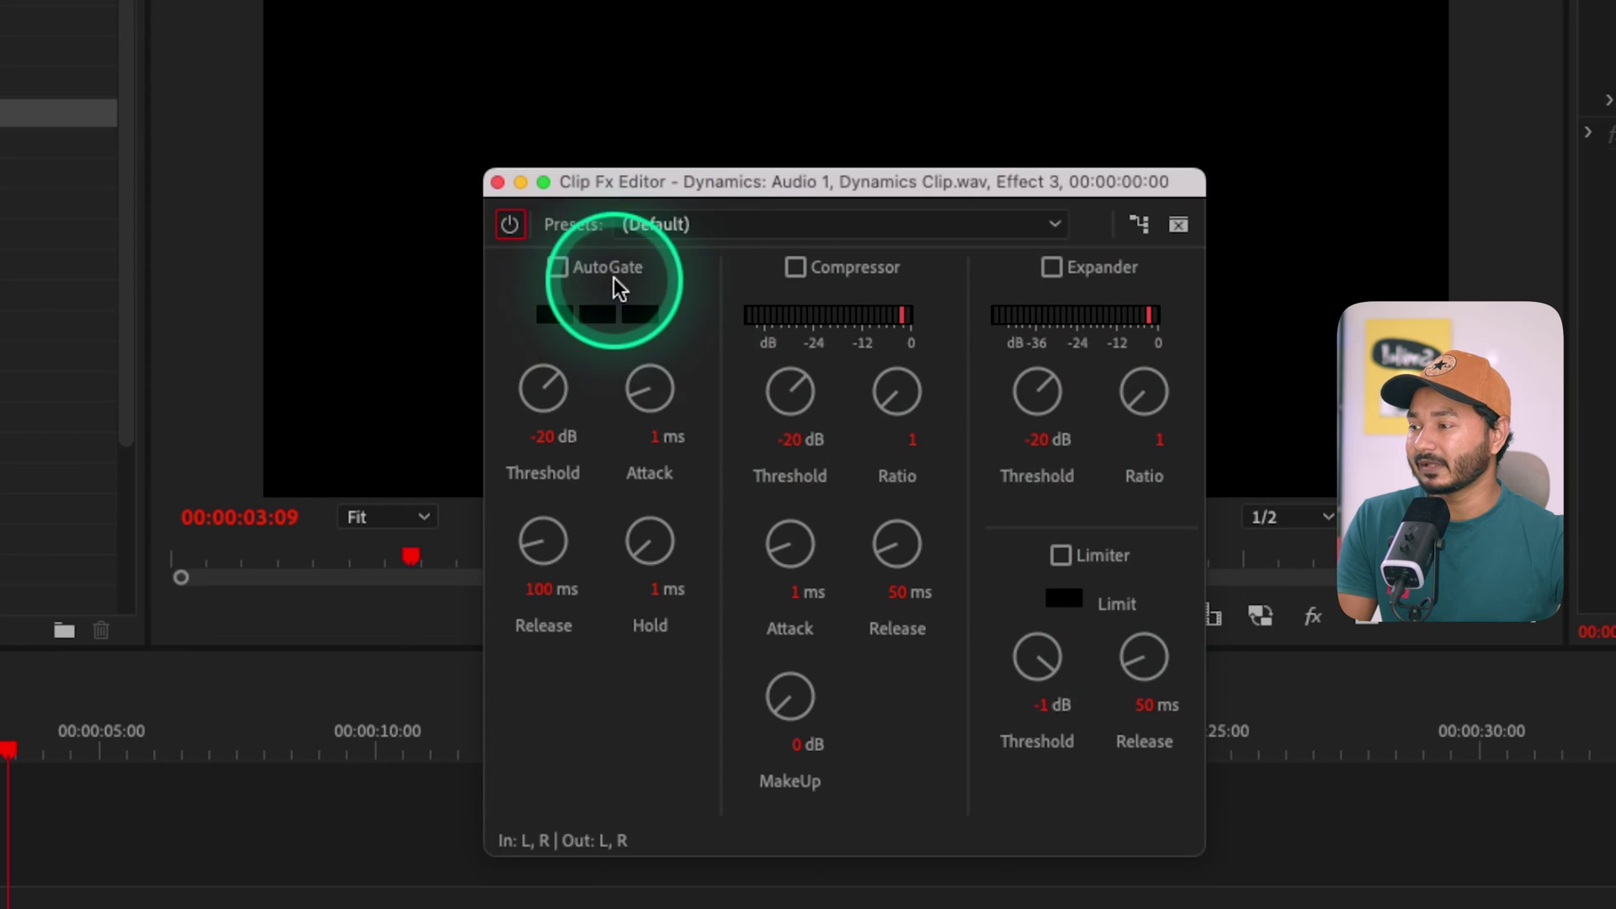
pyautogui.click(1097, 279)
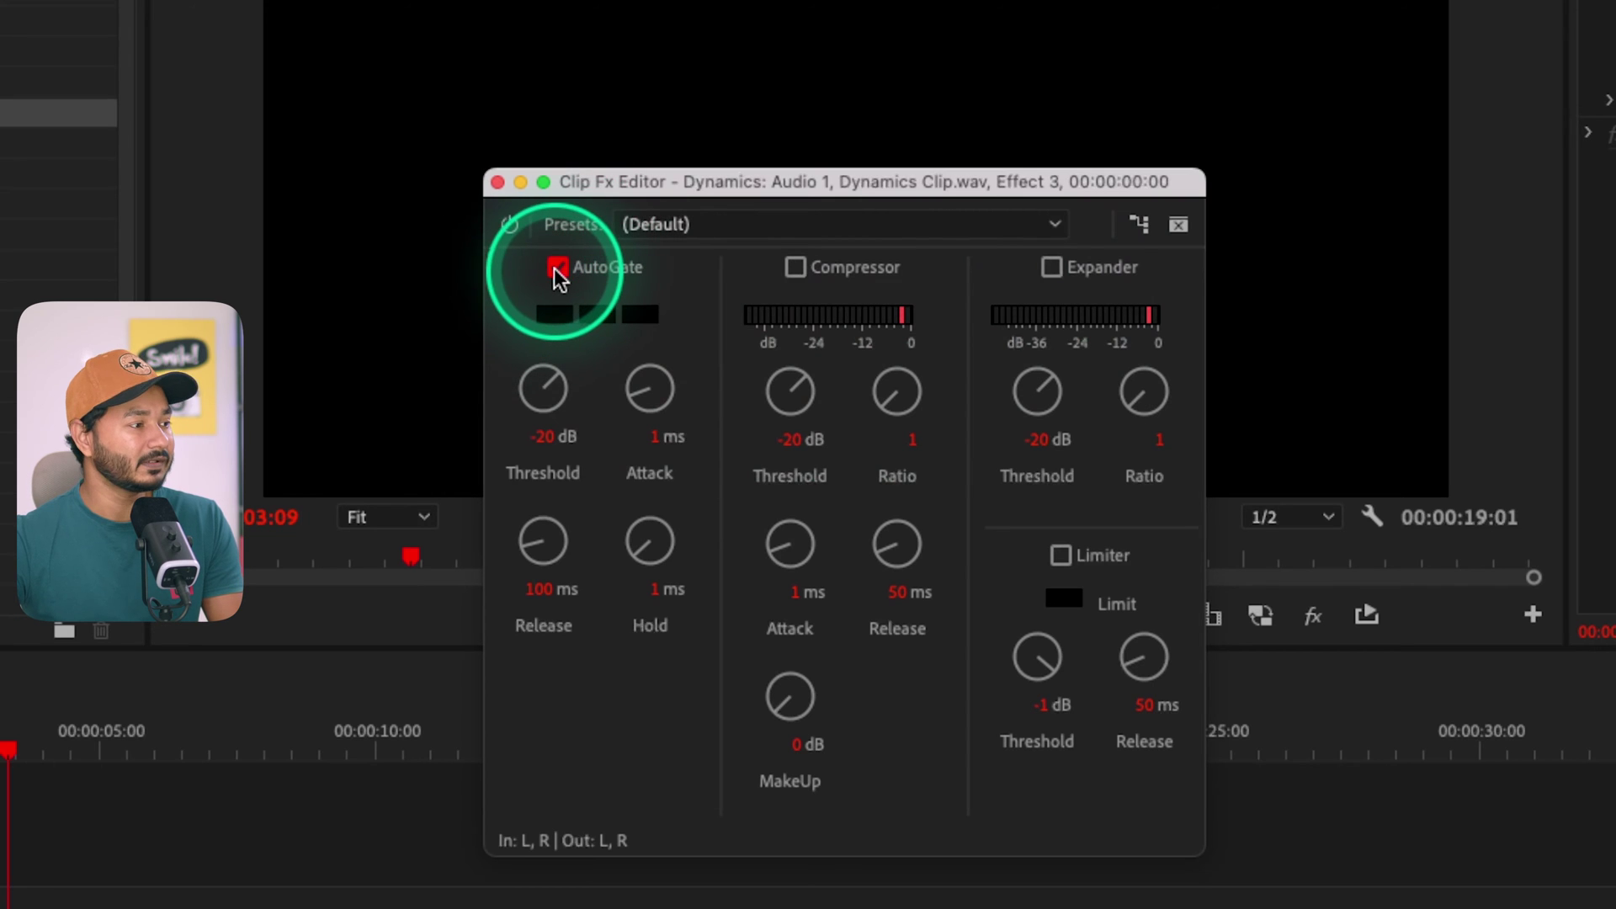
pyautogui.click(555, 273)
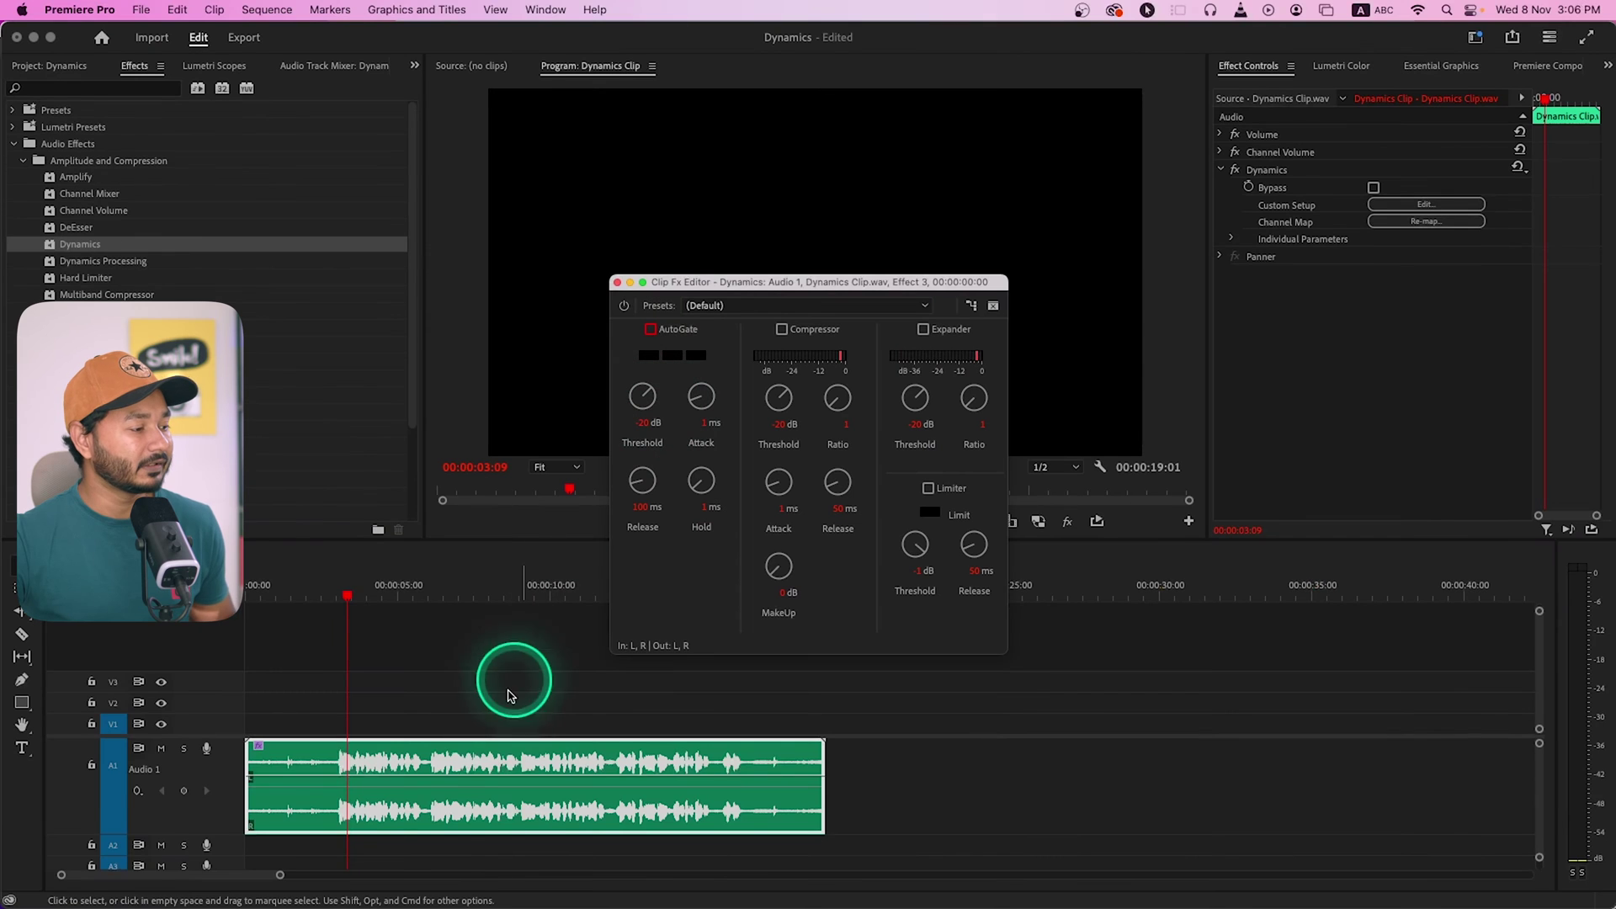
pyautogui.click(293, 852)
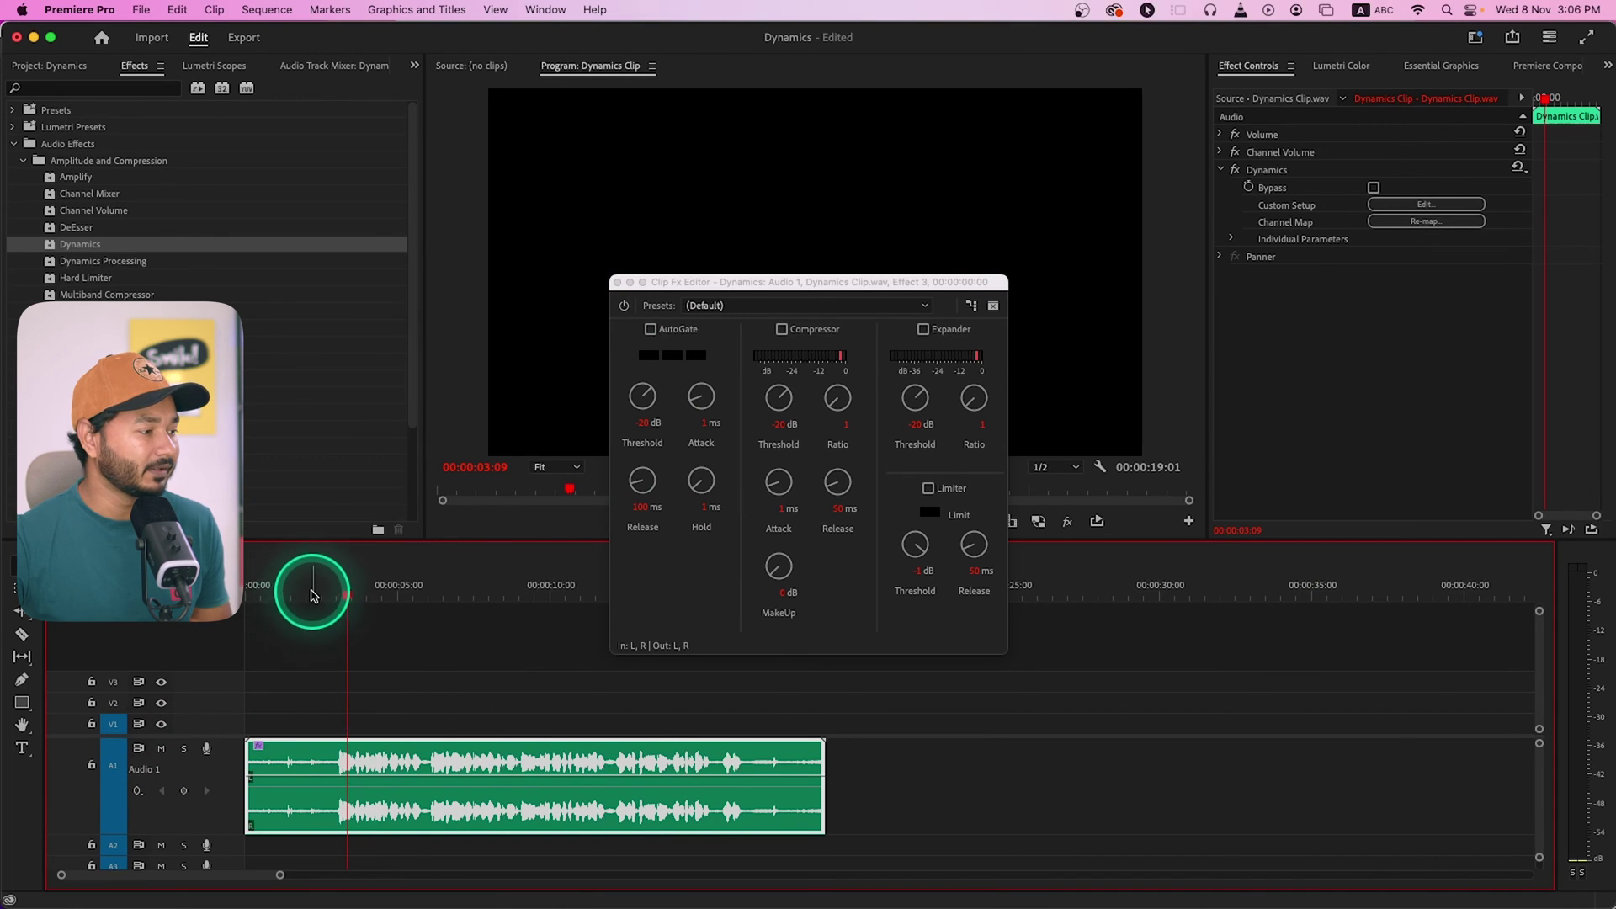
# - Play the clip from 00:00:01:14, then enable AutoGate at its default -20 dB threshold
pyautogui.click(293, 598)
pyautogui.press('space')
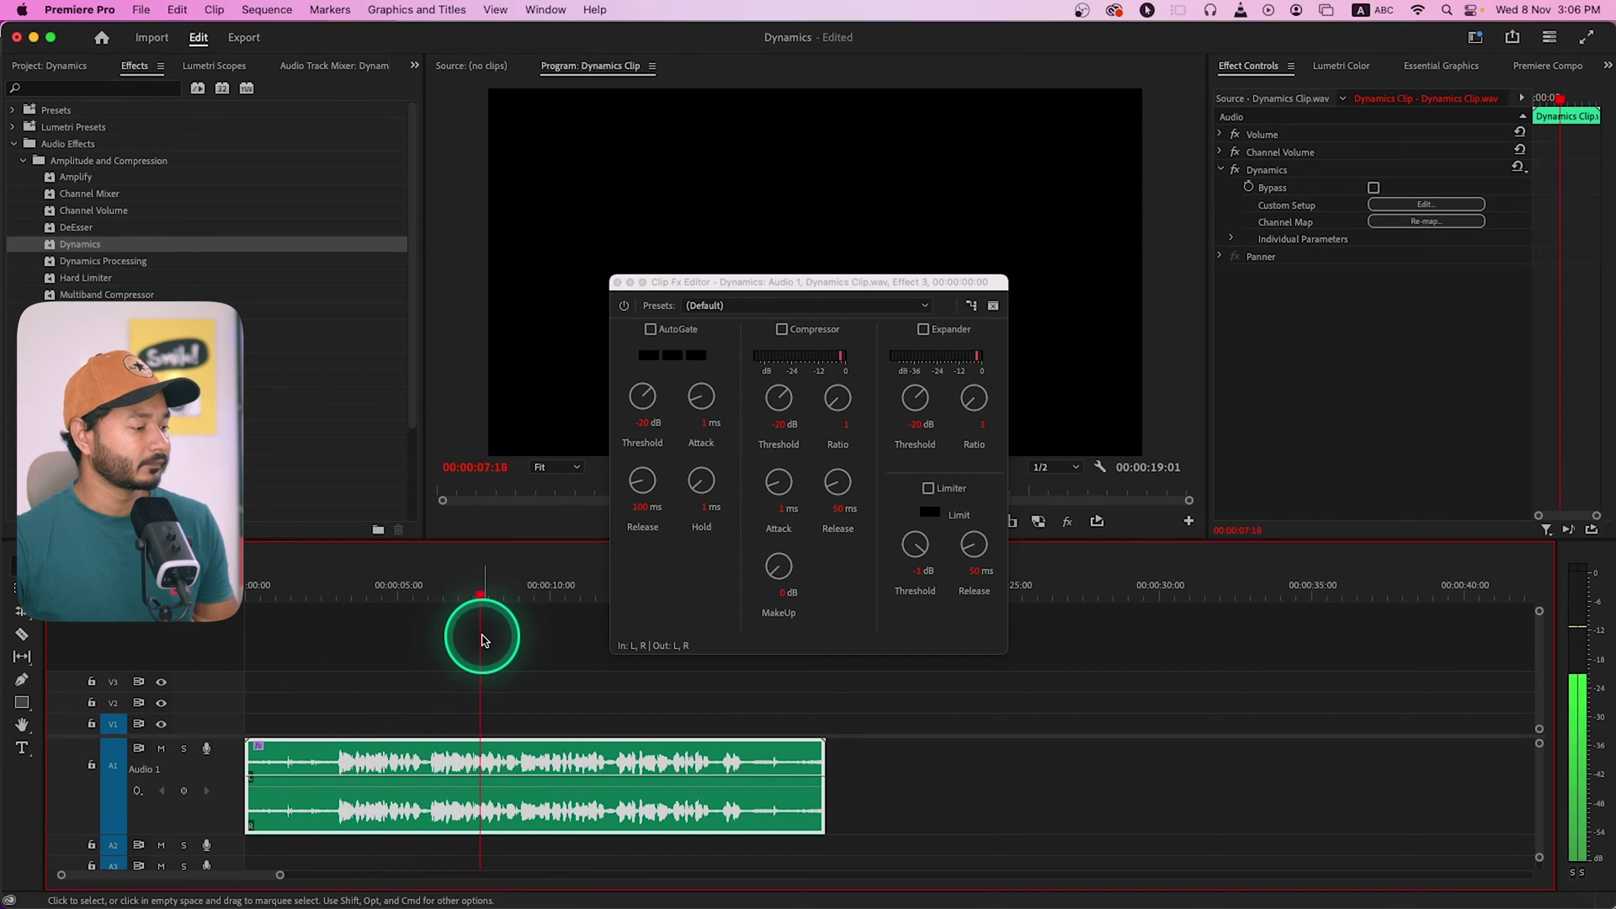
pyautogui.click(296, 589)
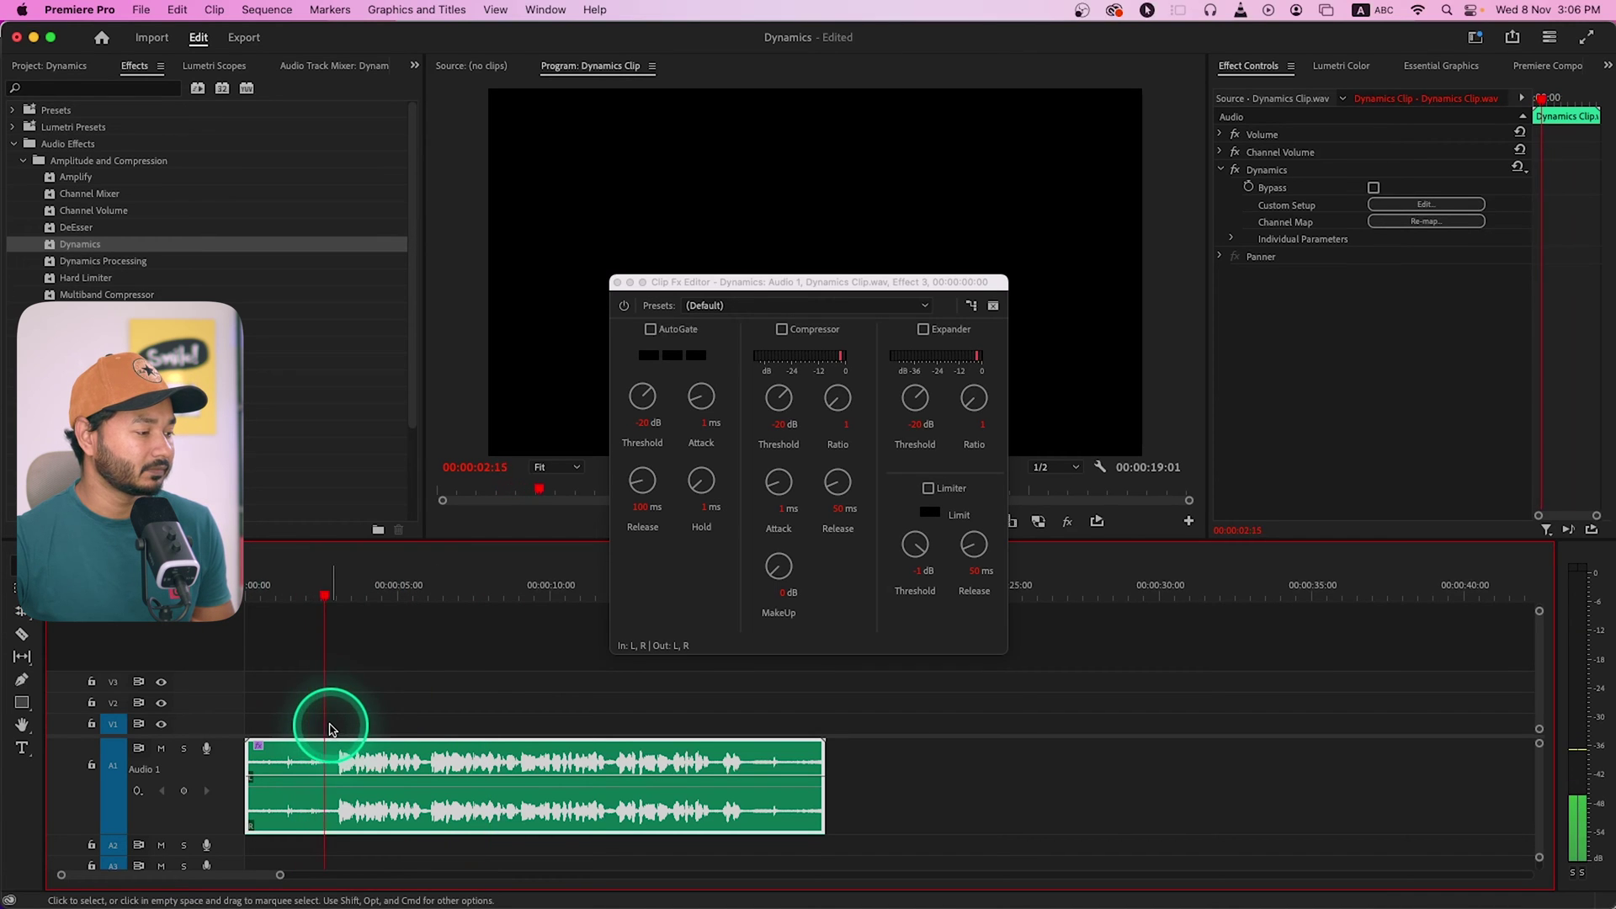
pyautogui.moveTo(412, 590); pyautogui.dragTo(419, 590)
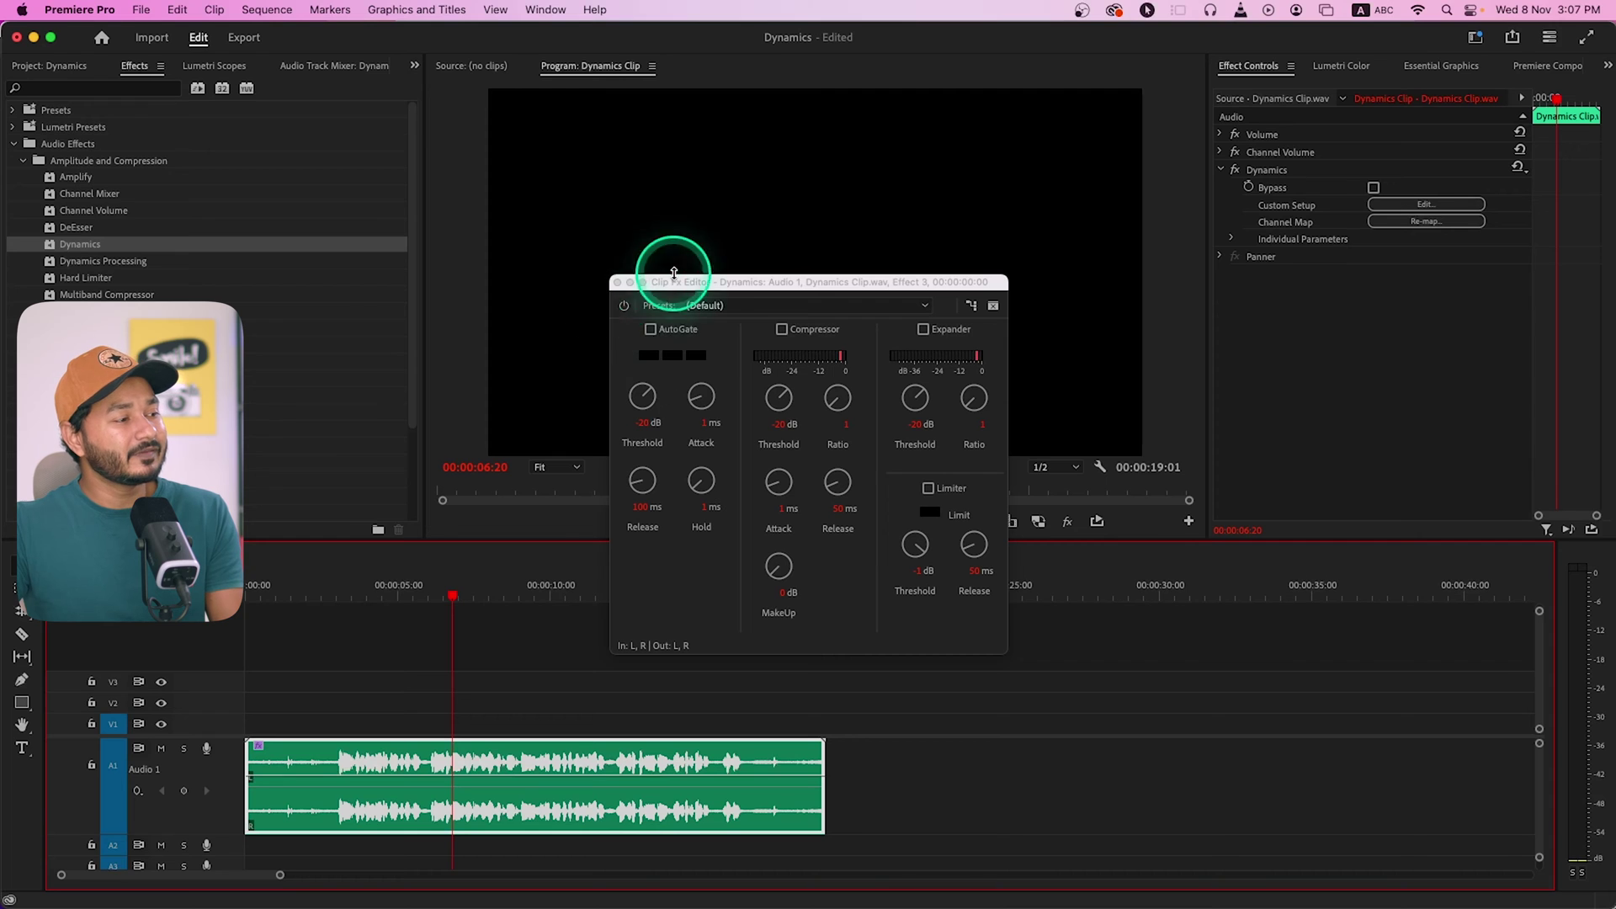
pyautogui.click(652, 330)
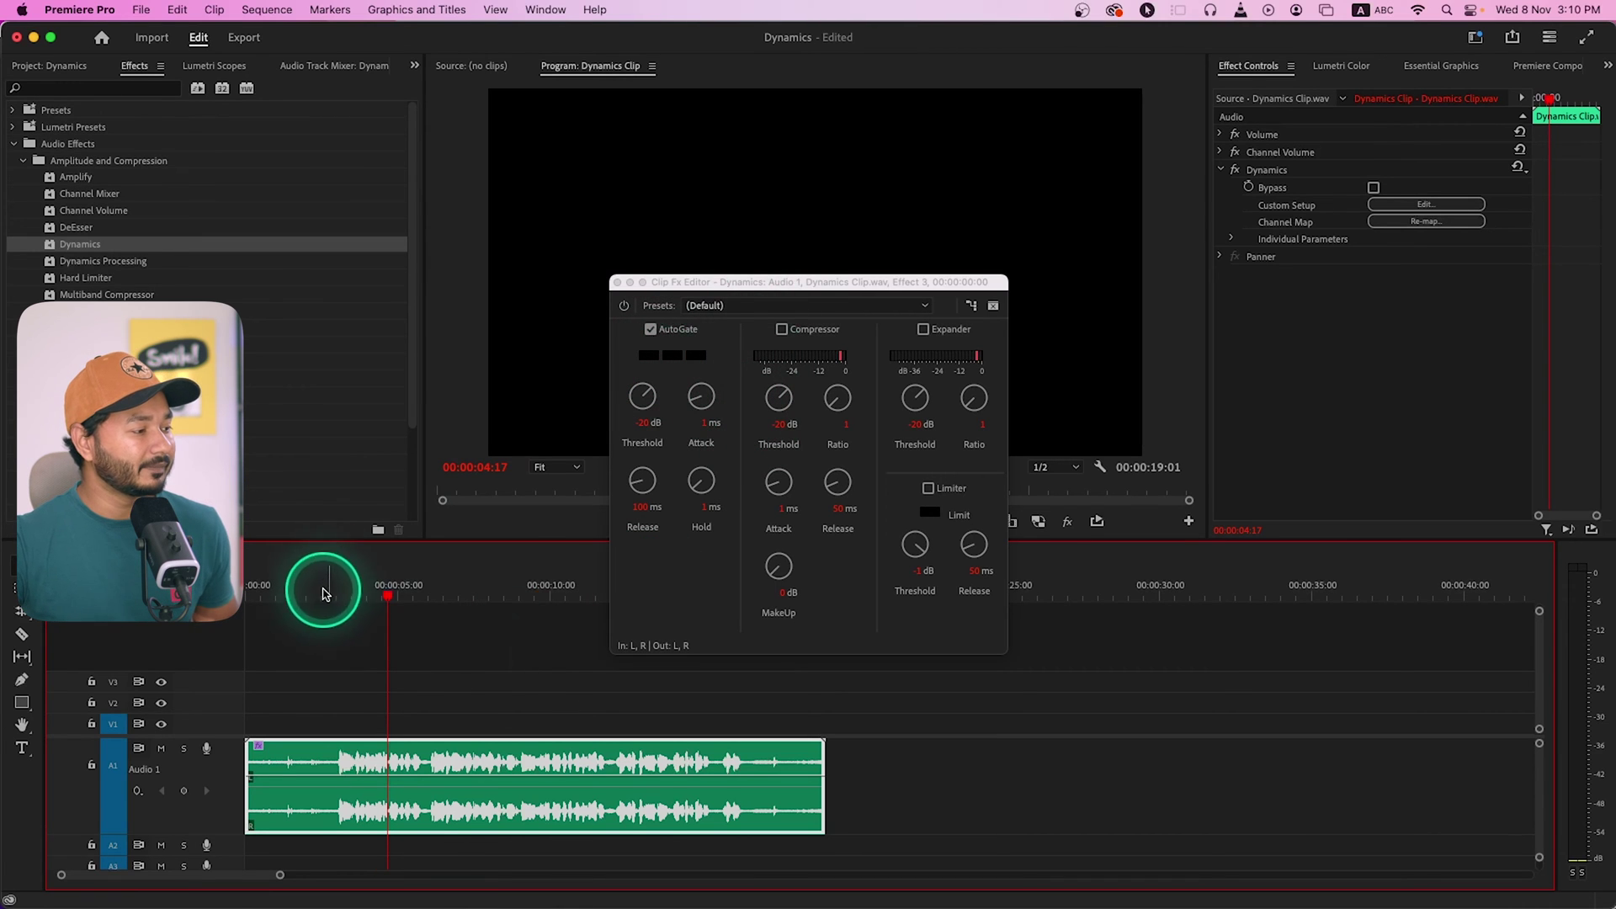
# - Try a -10 dB AutoGate threshold, then toggle AutoGate off and back on to compare
pyautogui.moveTo(317, 595); pyautogui.dragTo(364, 595)
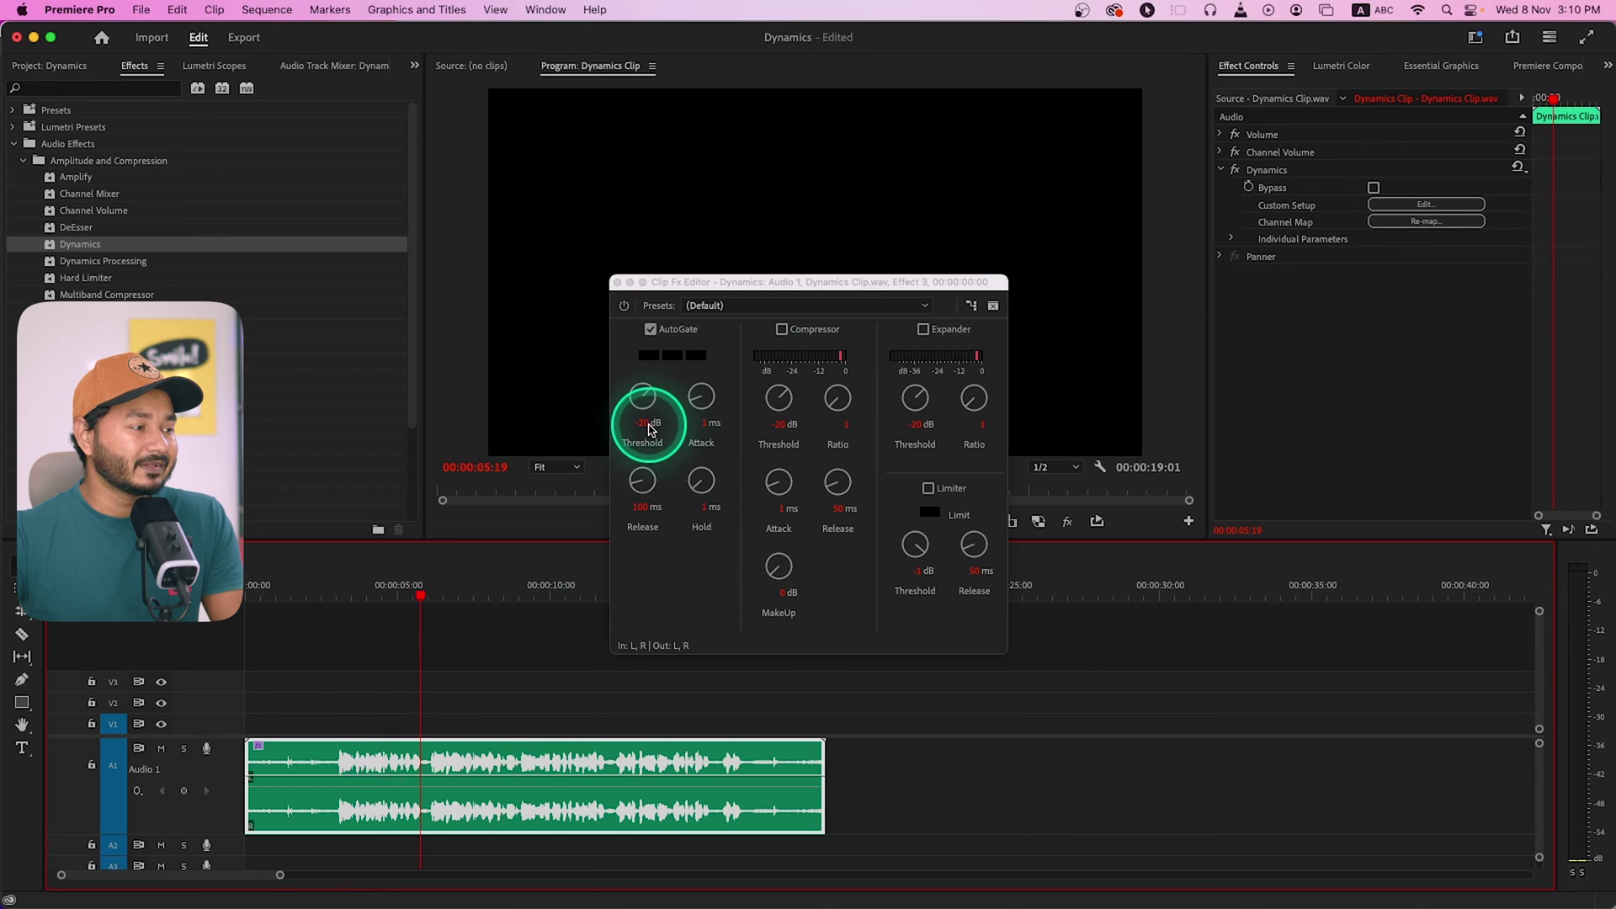
pyautogui.click(645, 425)
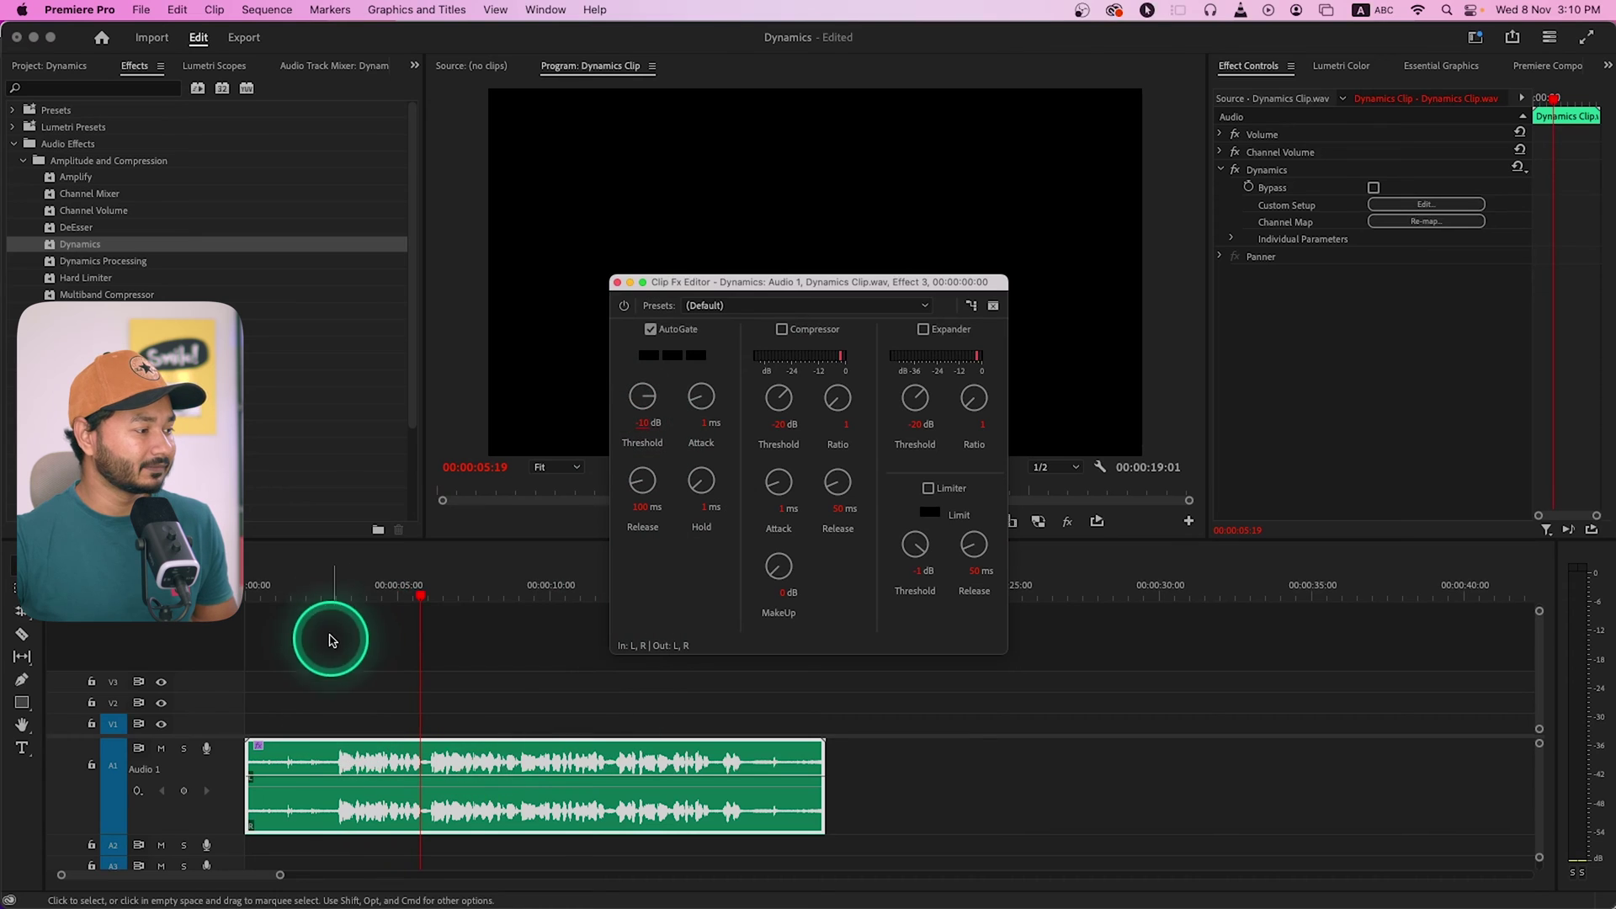
pyautogui.click(310, 594)
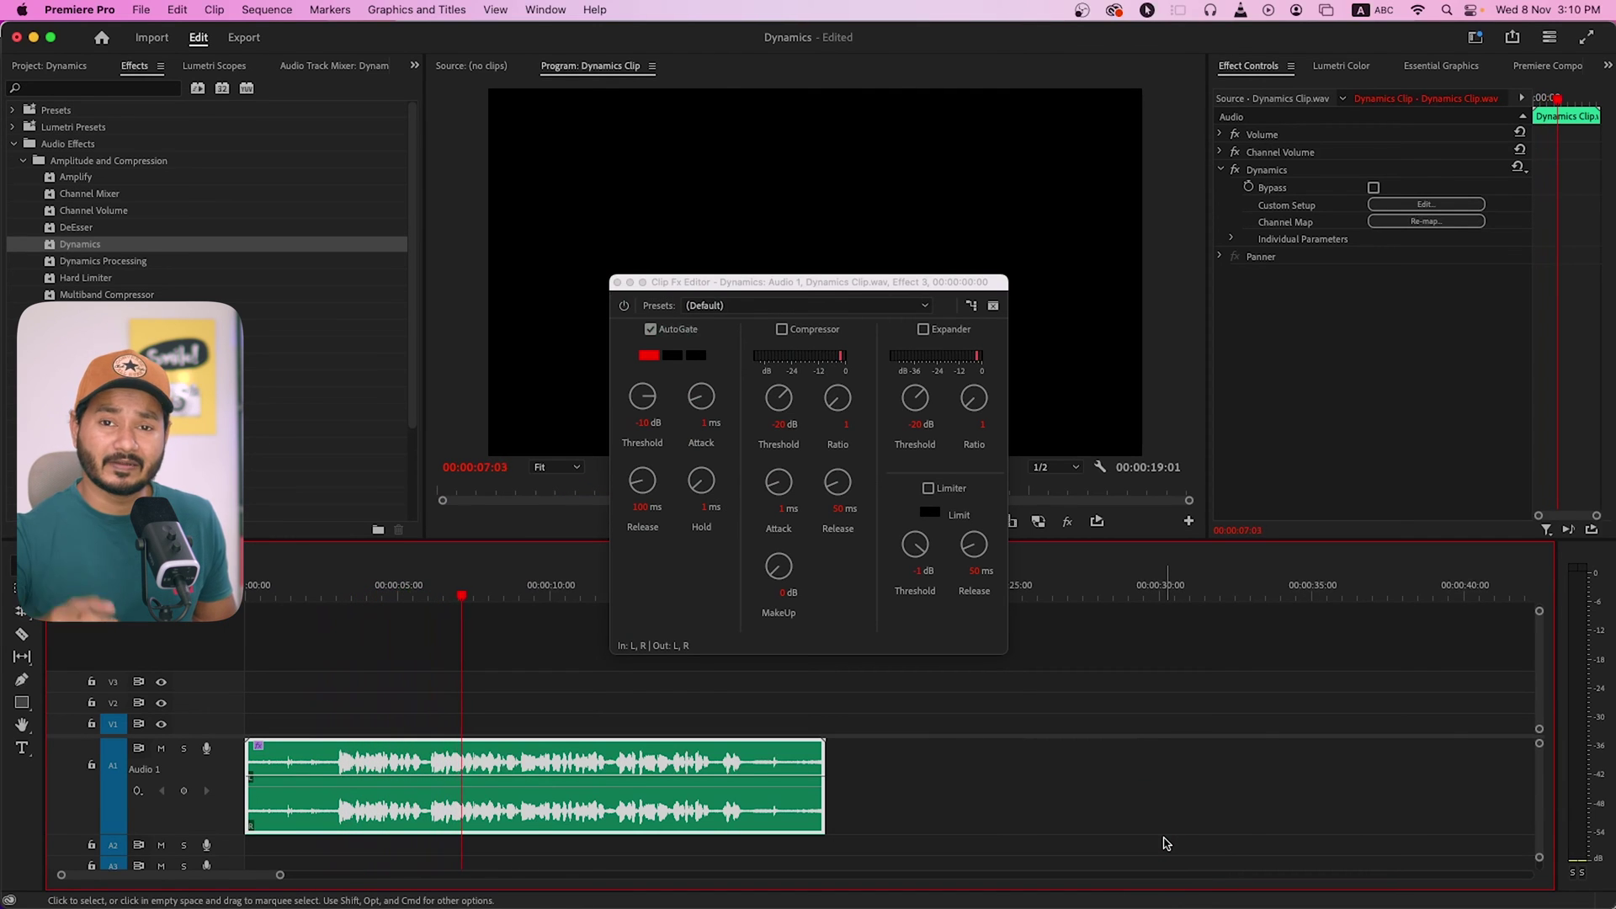
pyautogui.click(649, 330)
pyautogui.click(355, 589)
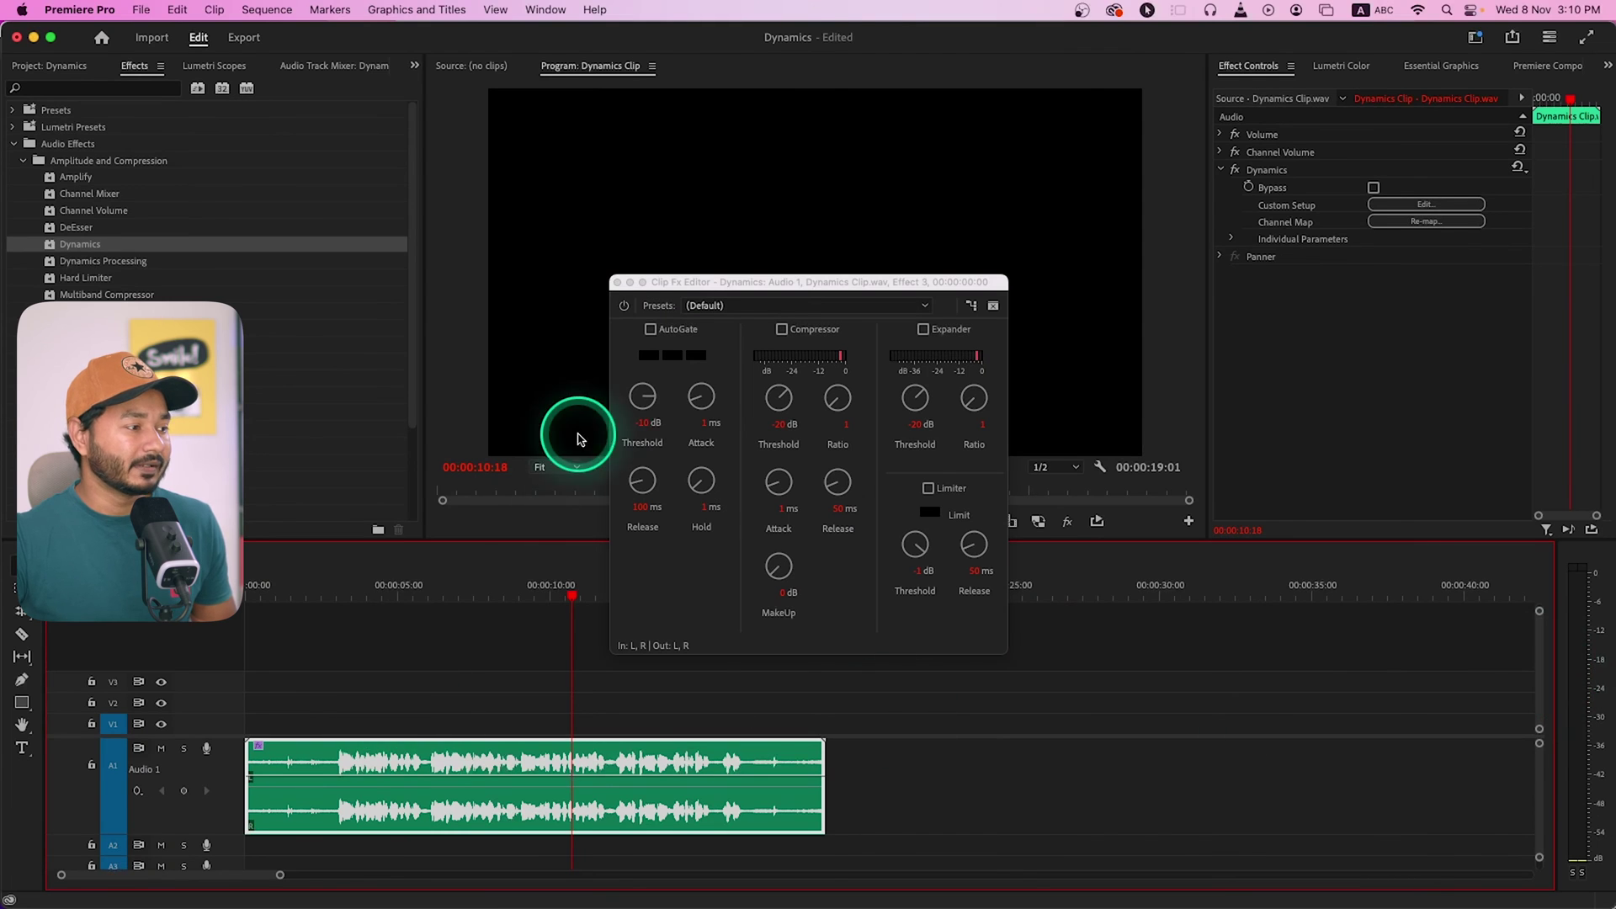
pyautogui.click(649, 332)
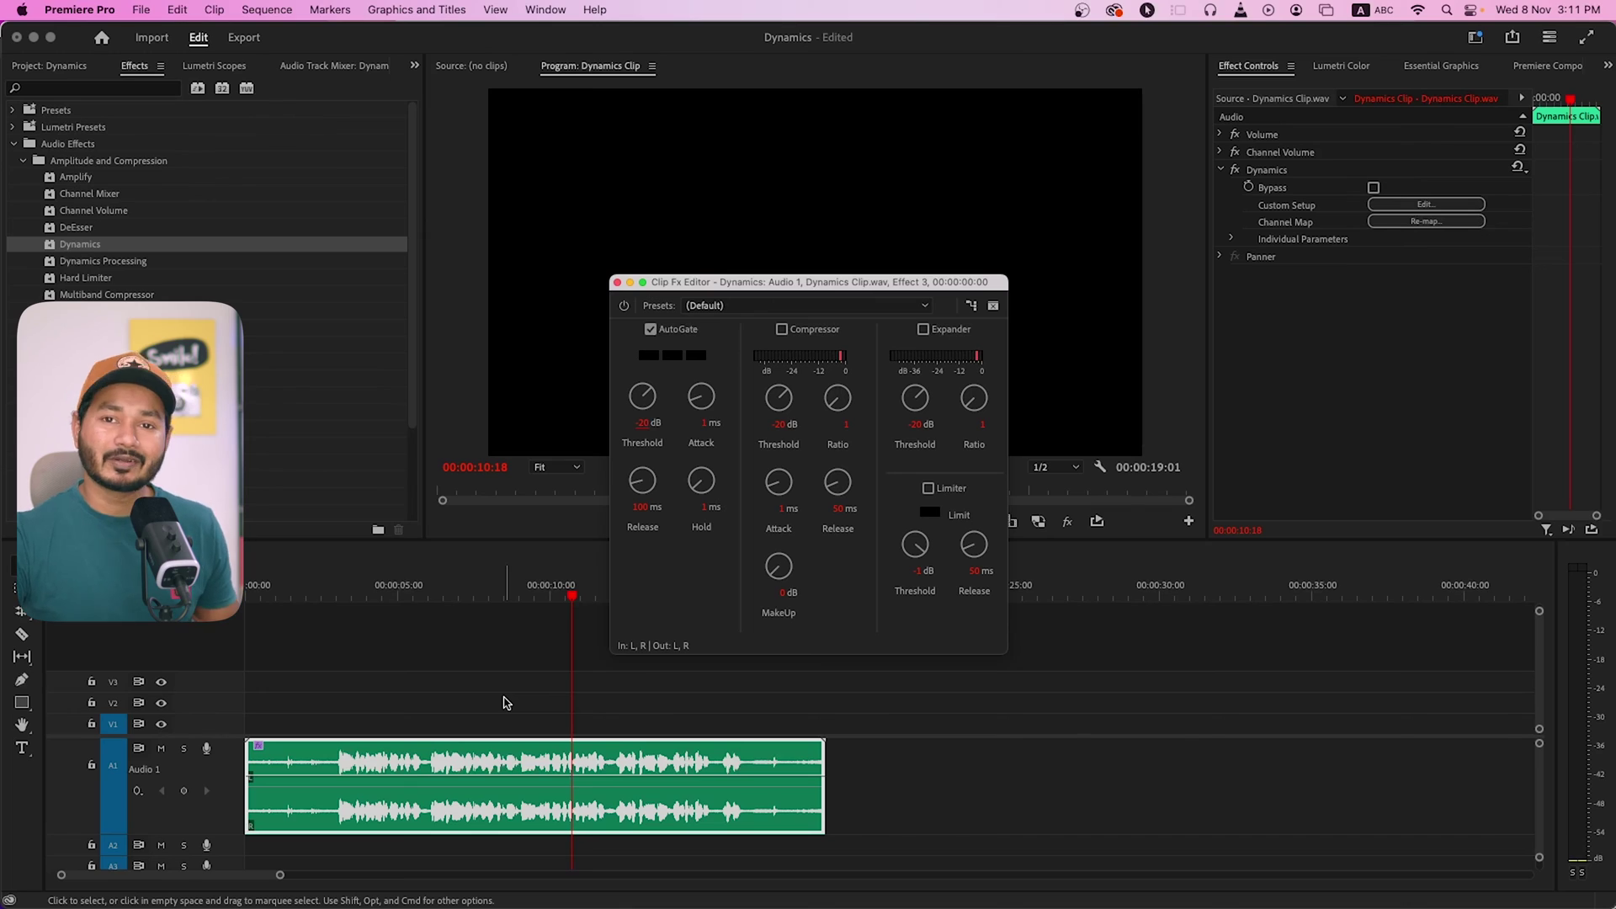
# - Play and scrub the clip from 00:00:03:16 to about five seconds to hear the gate
pyautogui.click(341, 595)
pyautogui.press('space')
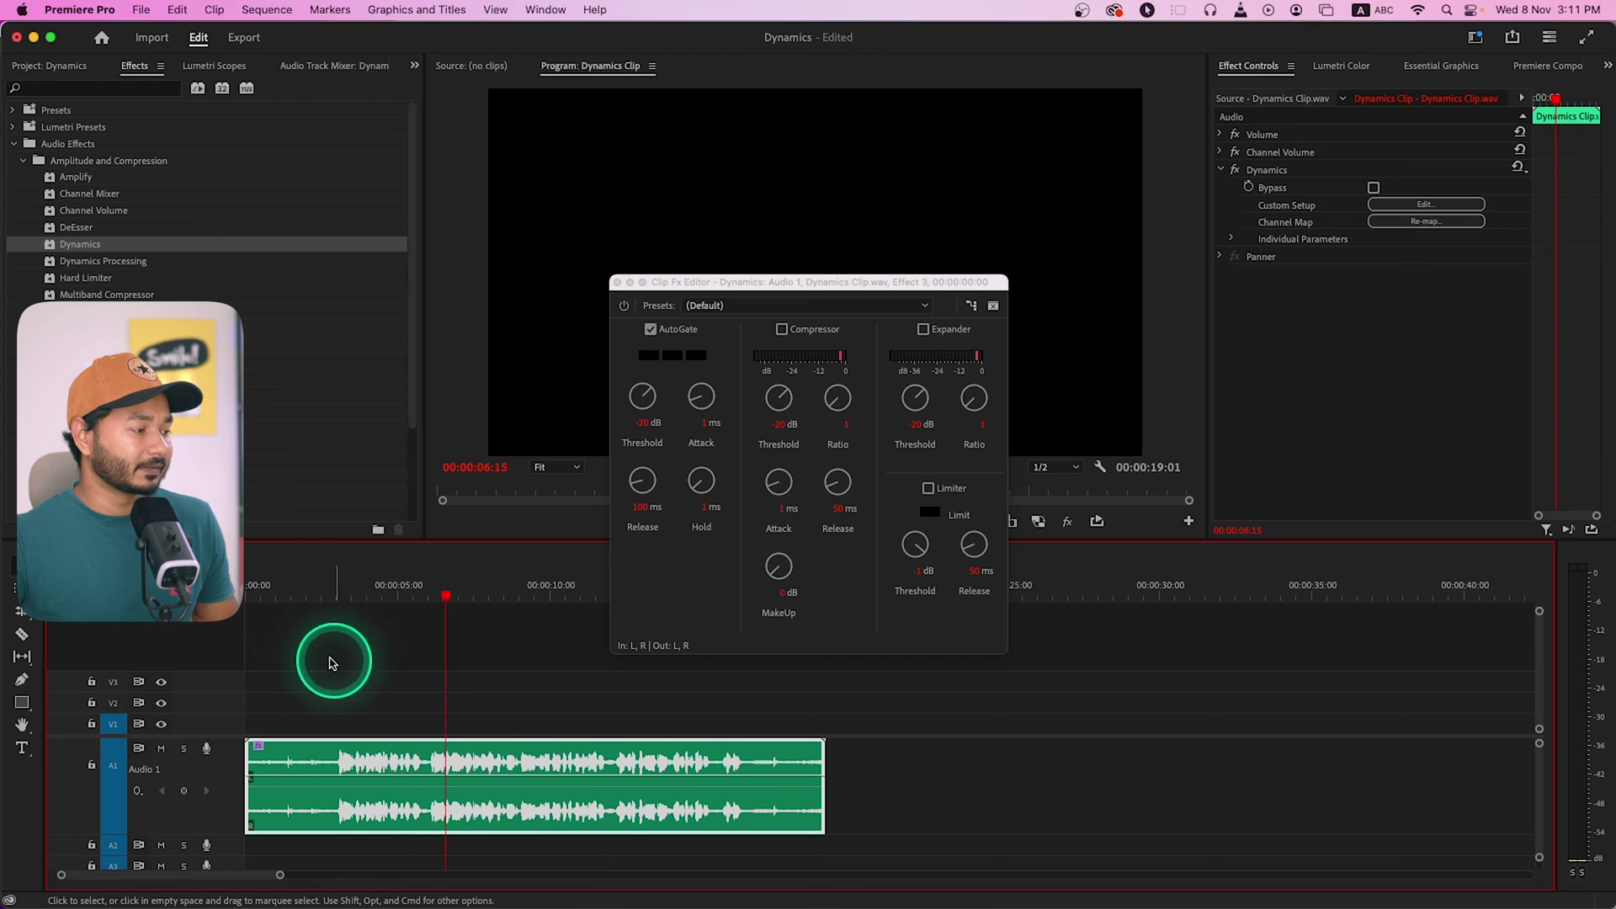
pyautogui.click(244, 596)
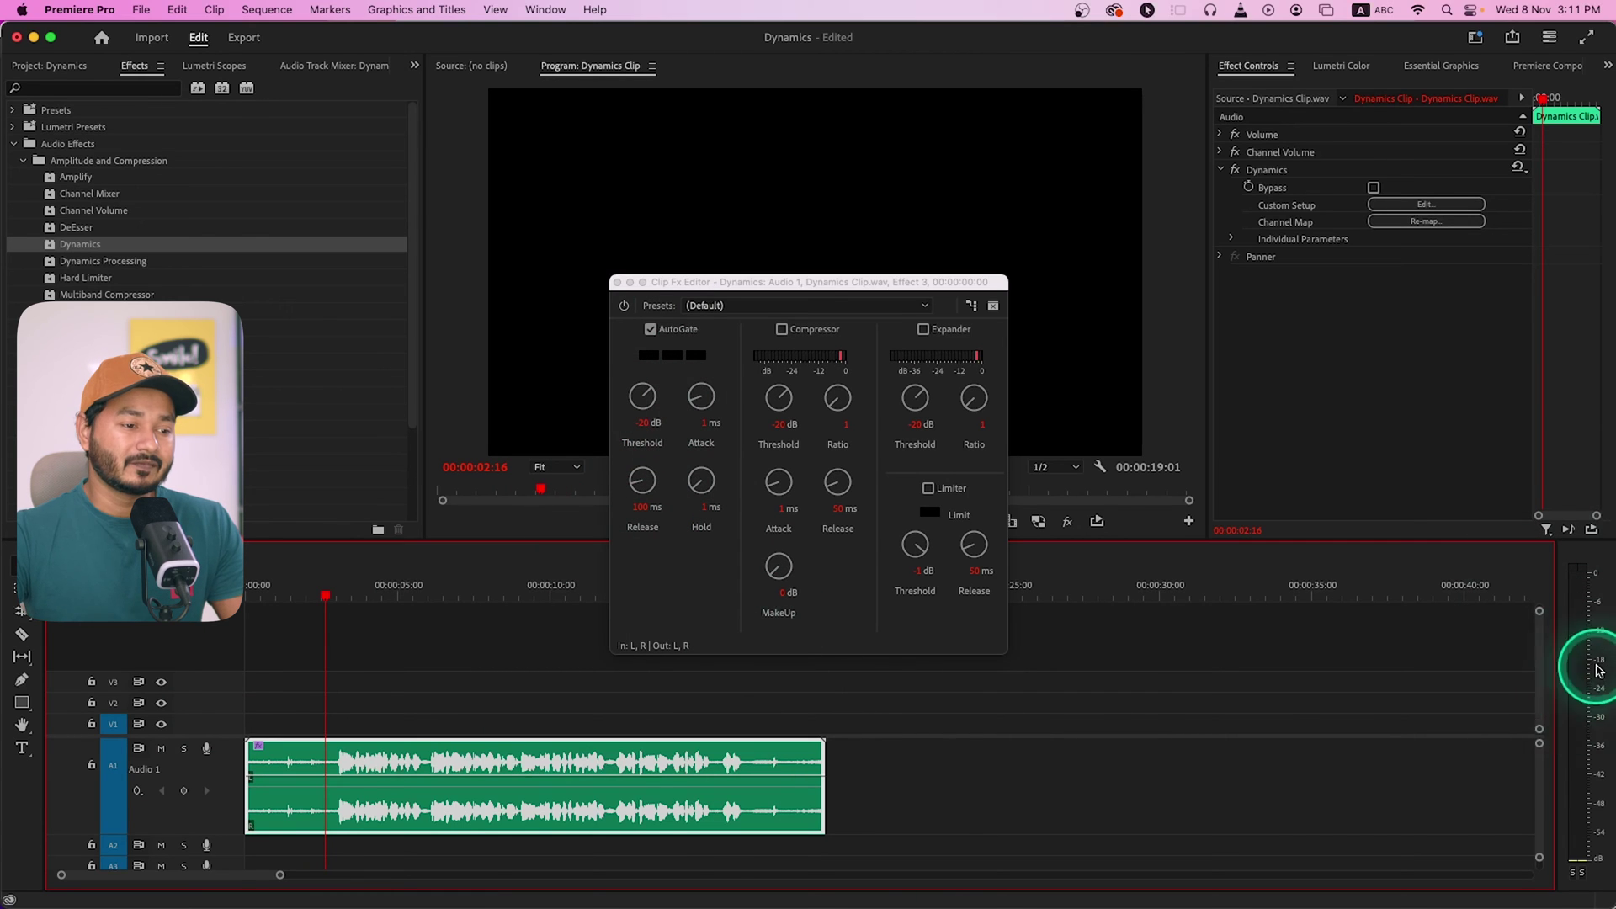
pyautogui.click(311, 598)
pyautogui.moveTo(355, 623); pyautogui.dragTo(419, 596)
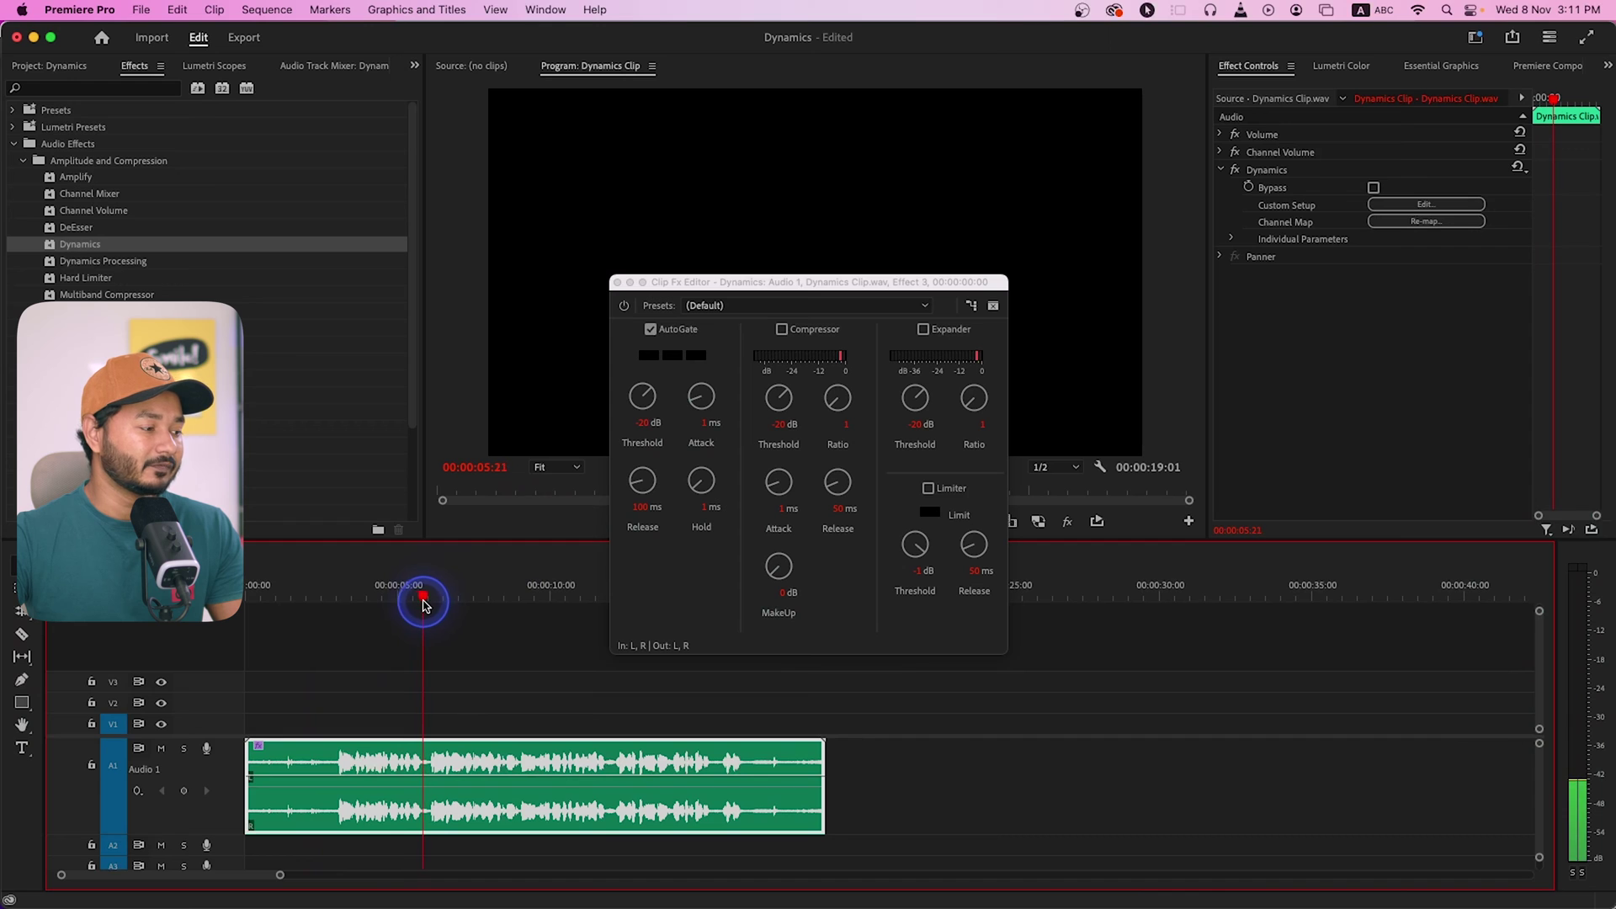
pyautogui.press('space')
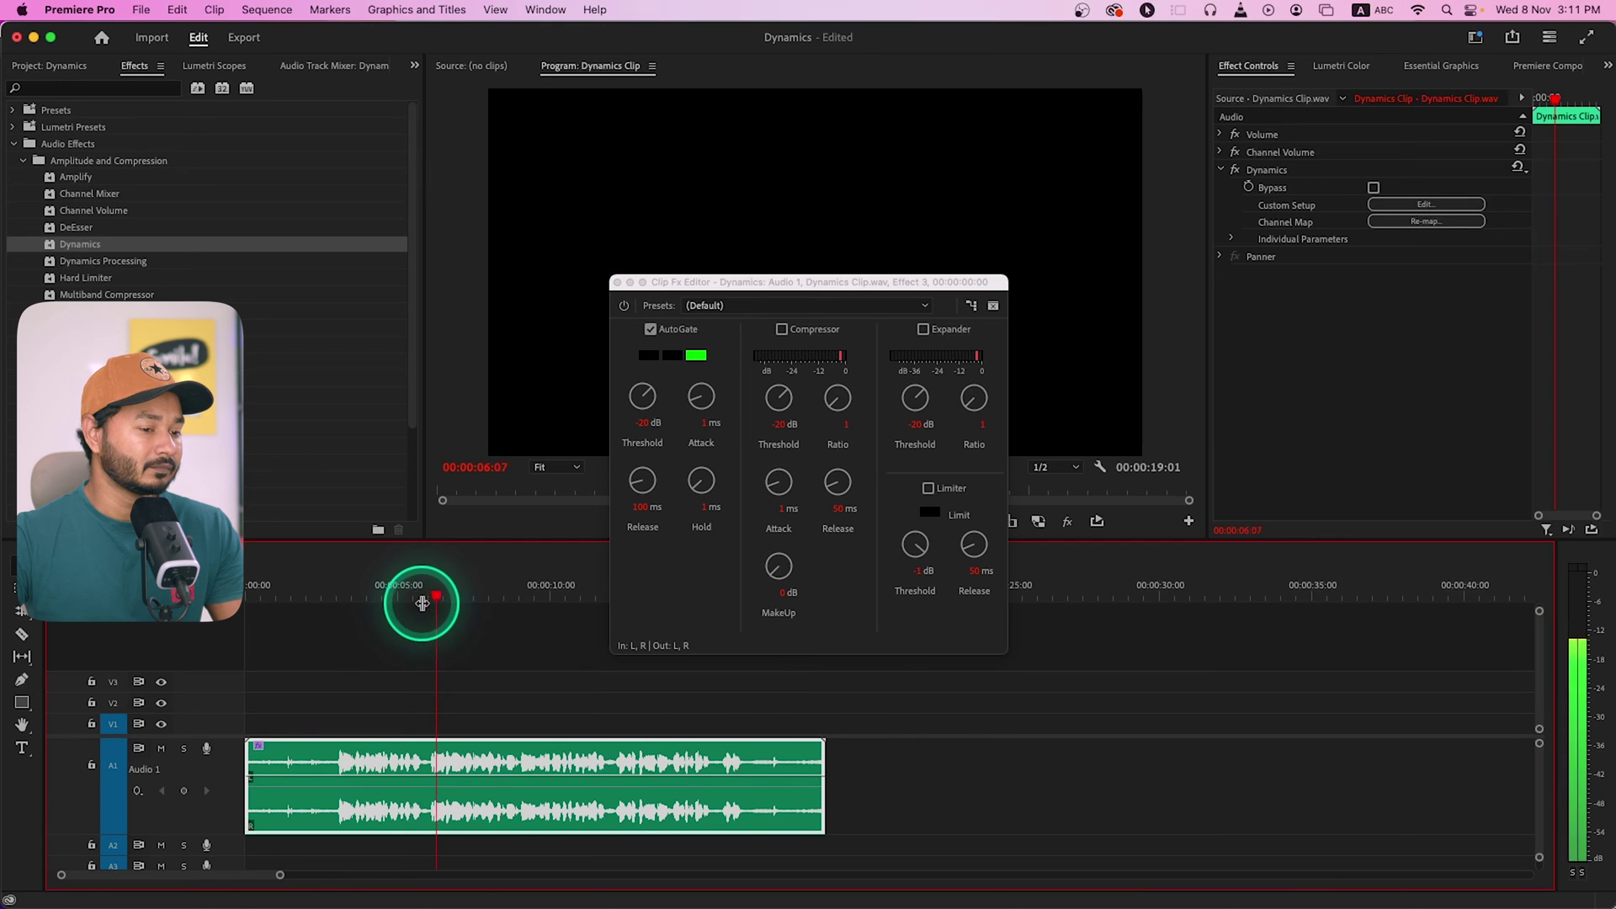
pyautogui.press('space')
pyautogui.moveTo(413, 599); pyautogui.dragTo(642, 766)
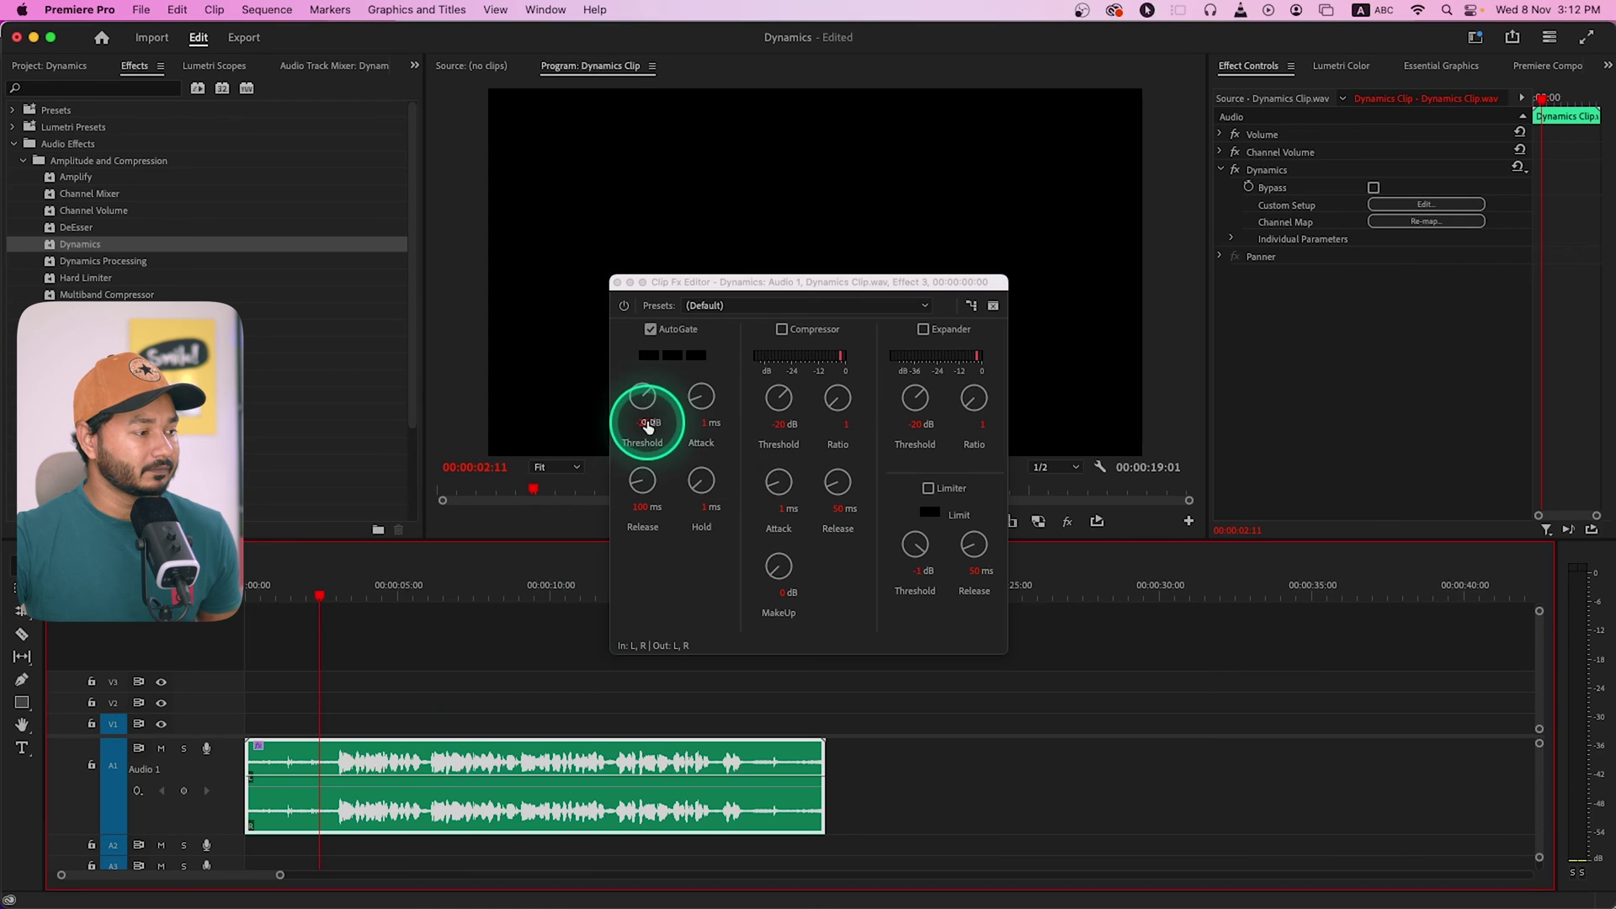
# - Set the AutoGate threshold to -30 dB and raise its attack to about 3.1 ms
pyautogui.click(648, 423)
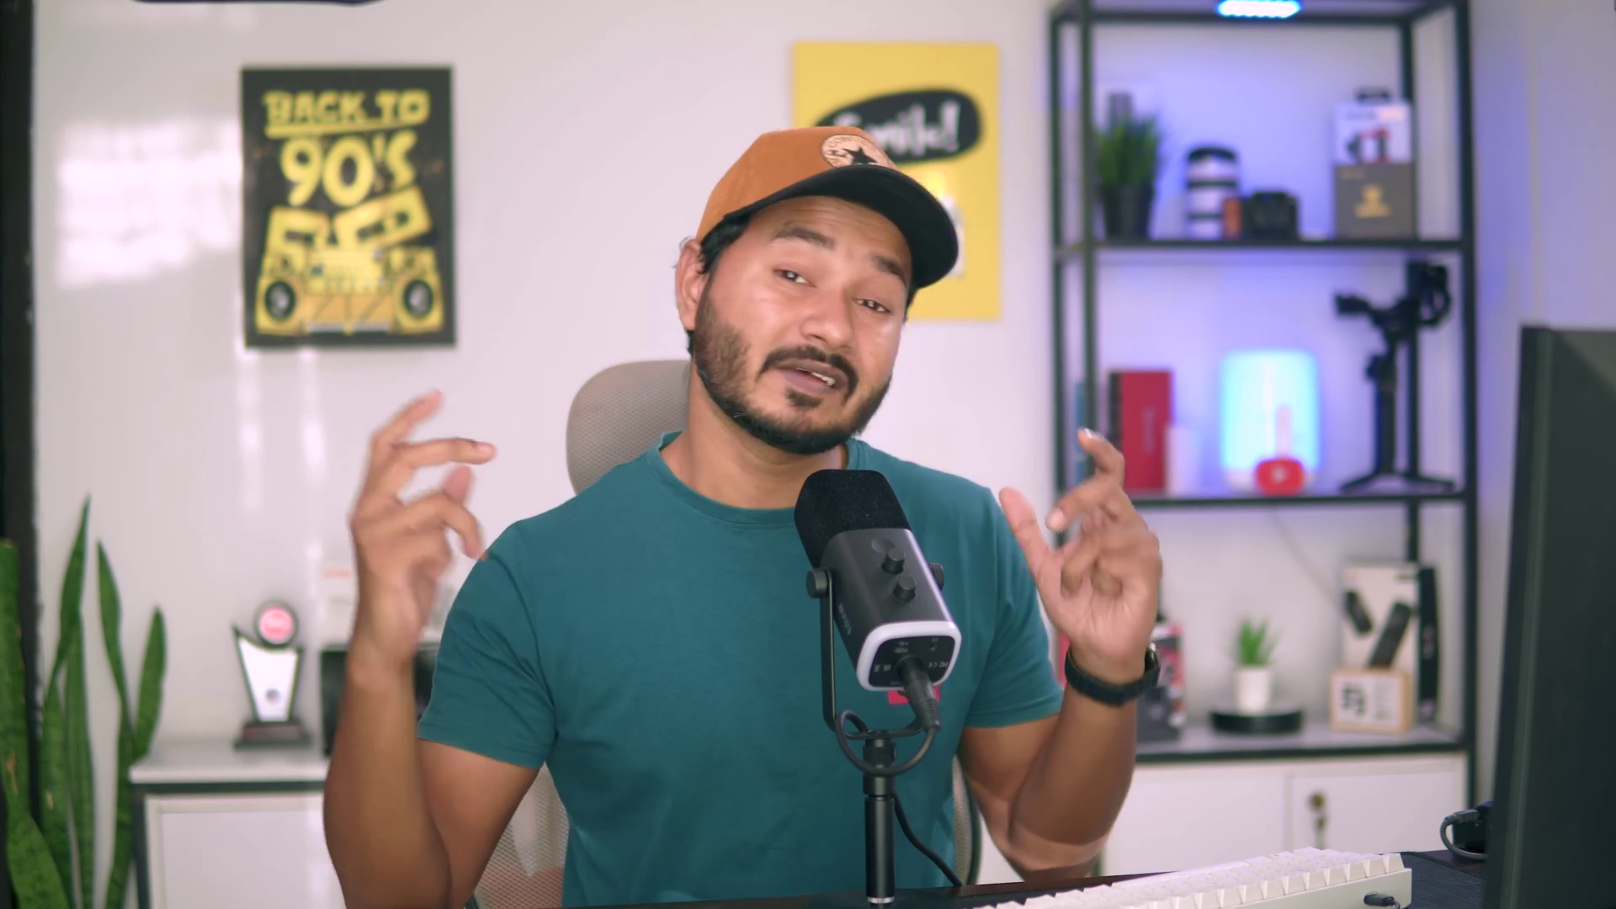
pyautogui.click(645, 511)
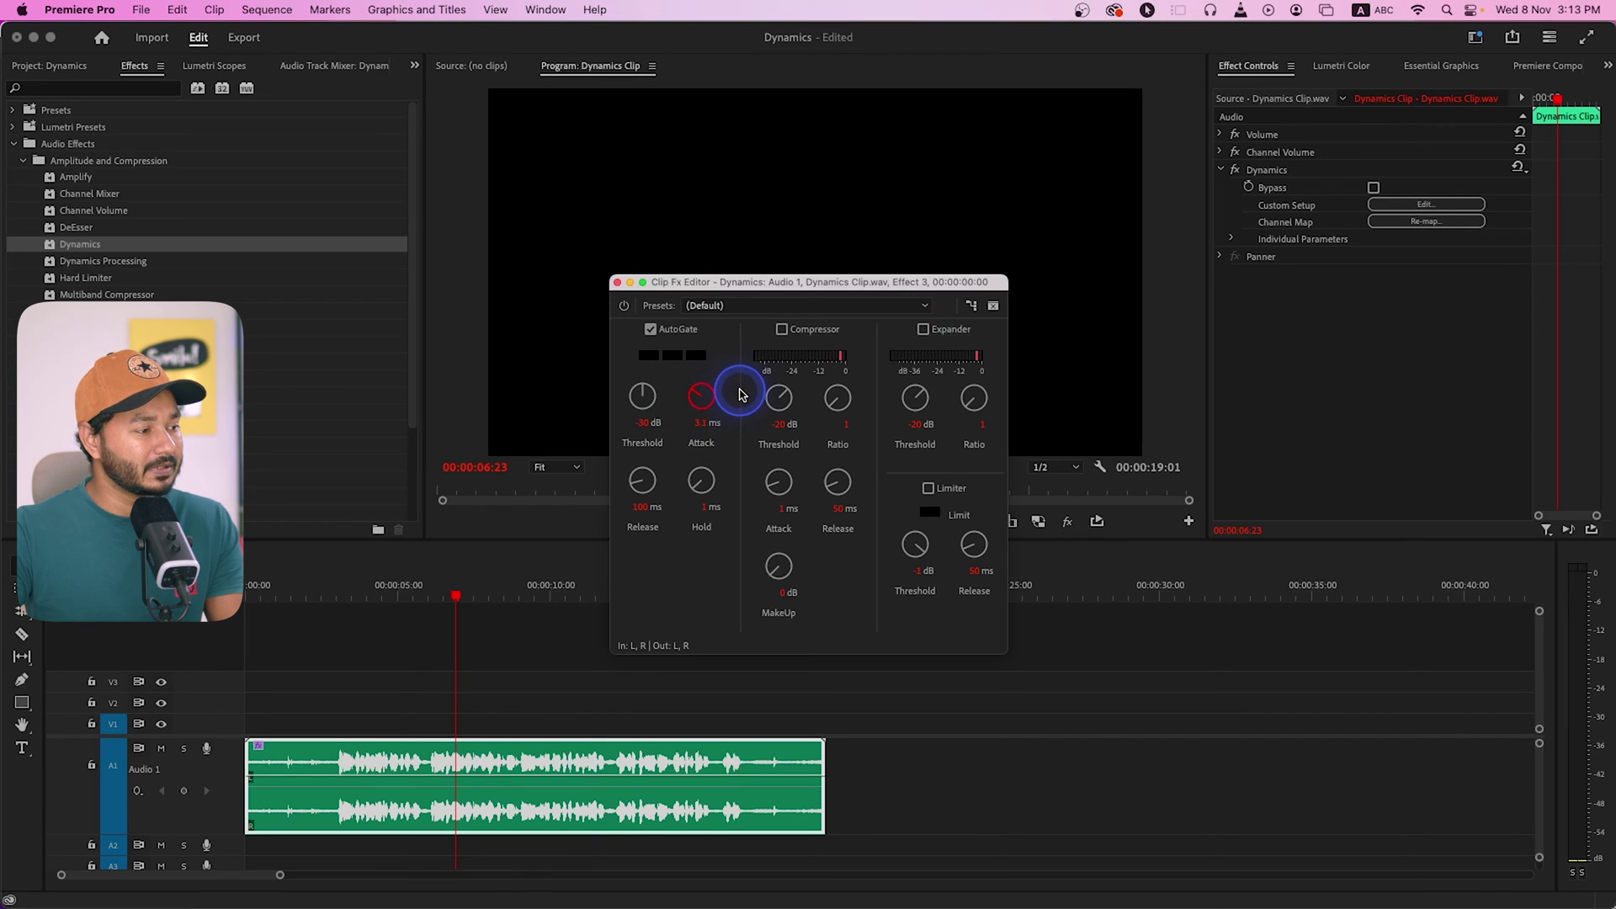
# - Set AutoGate attack to 3.3 ms and release to 187.6 ms, then play the gated clip
pyautogui.moveTo(745, 393); pyautogui.dragTo(741, 396)
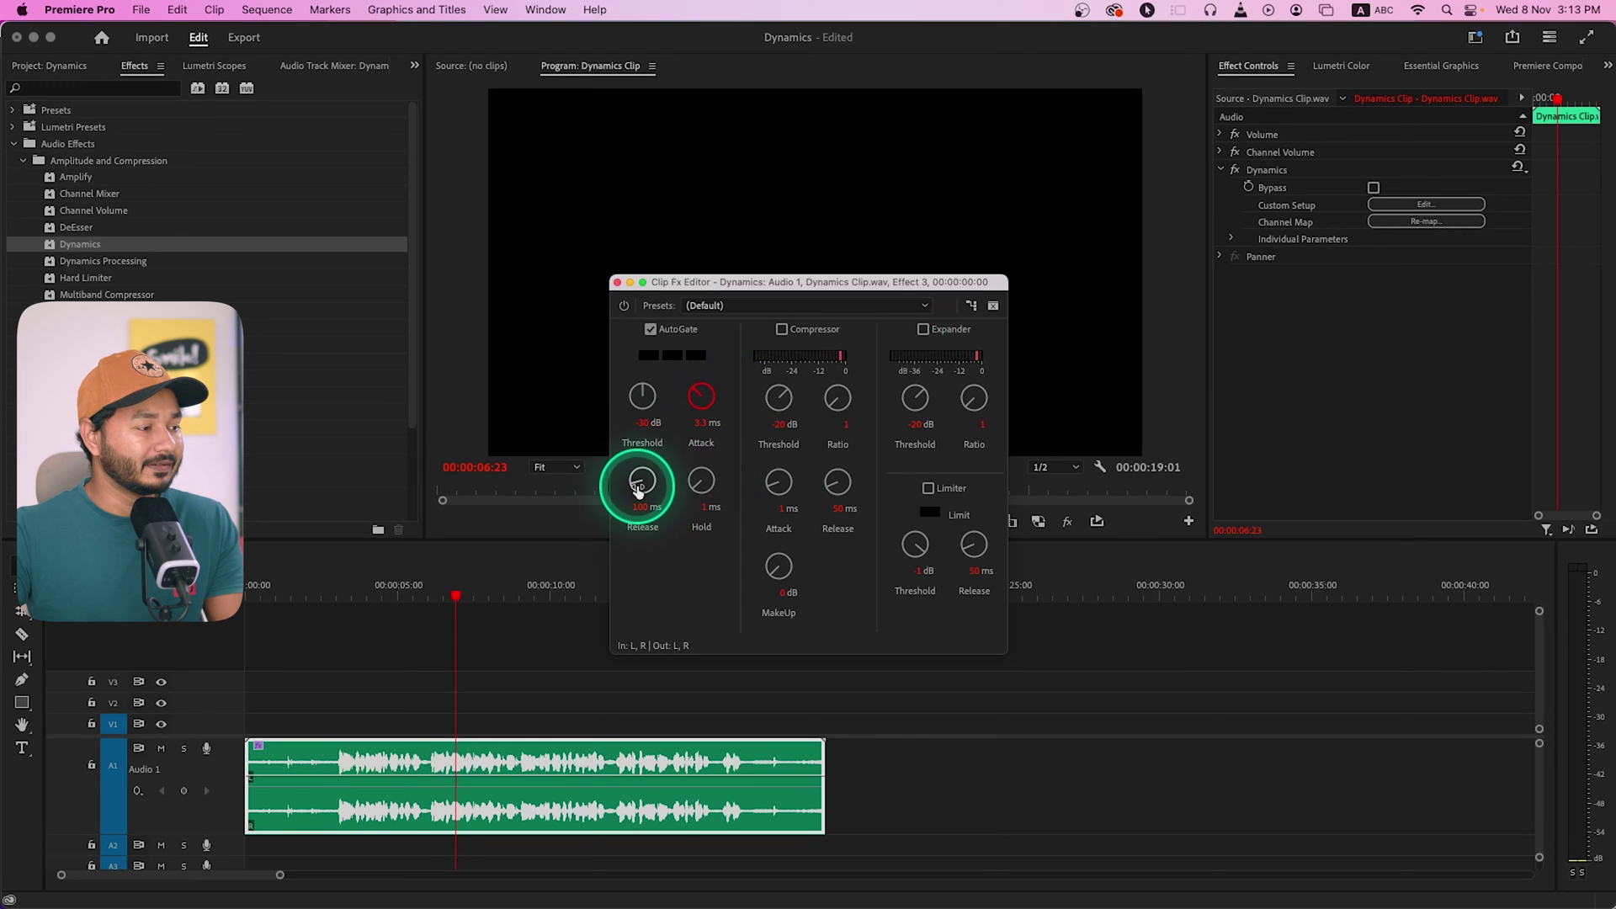
pyautogui.moveTo(661, 503); pyautogui.dragTo(660, 507)
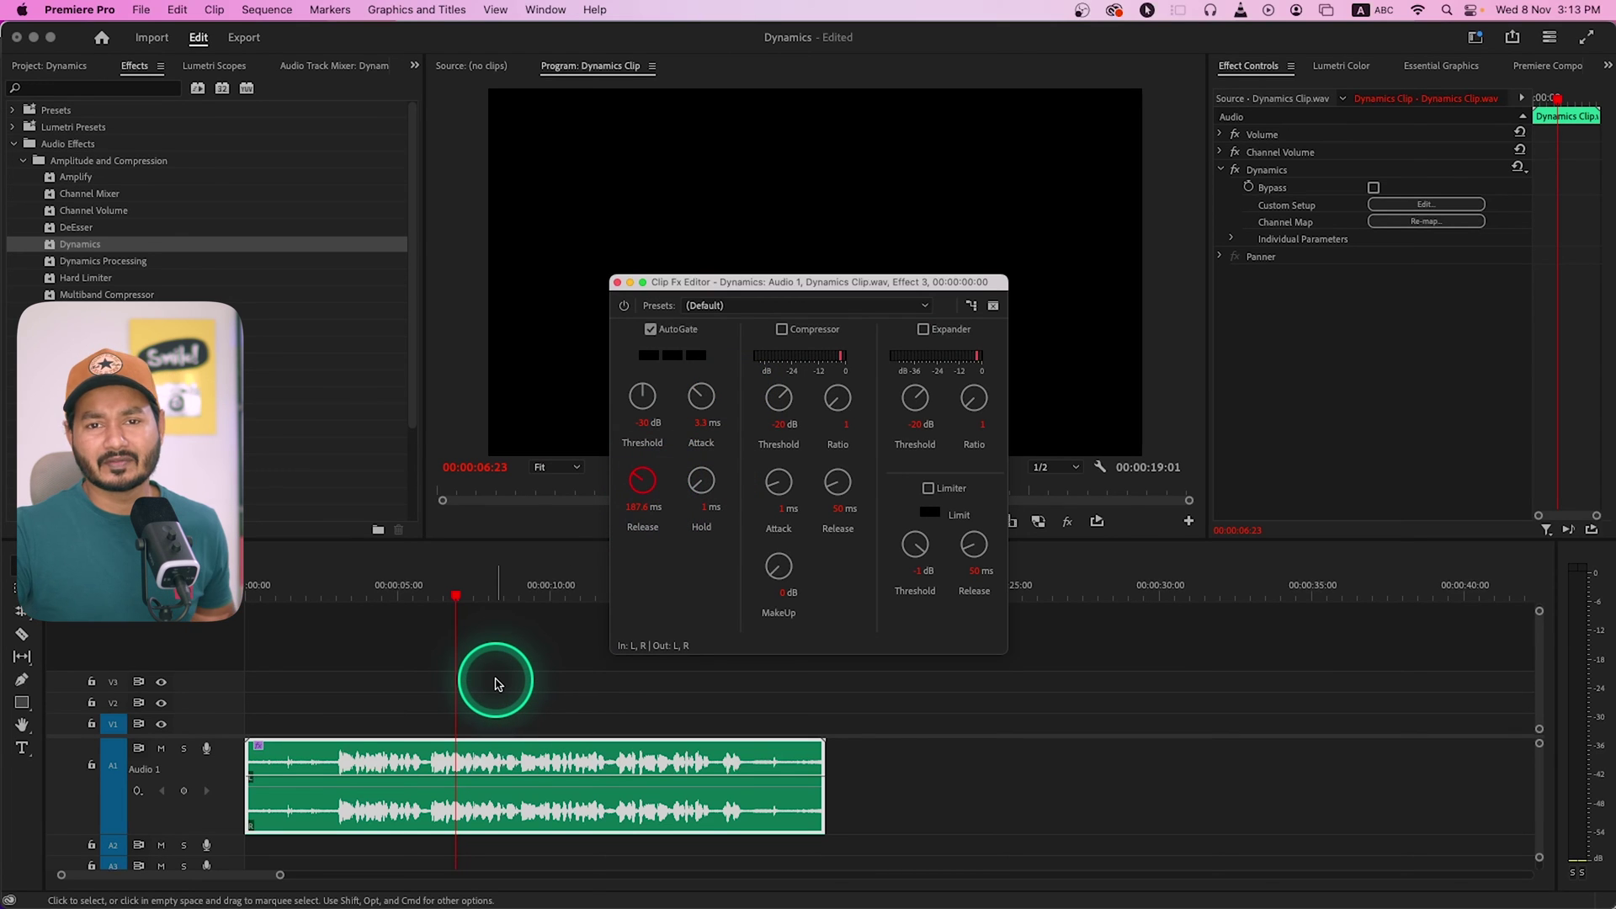
pyautogui.click(329, 596)
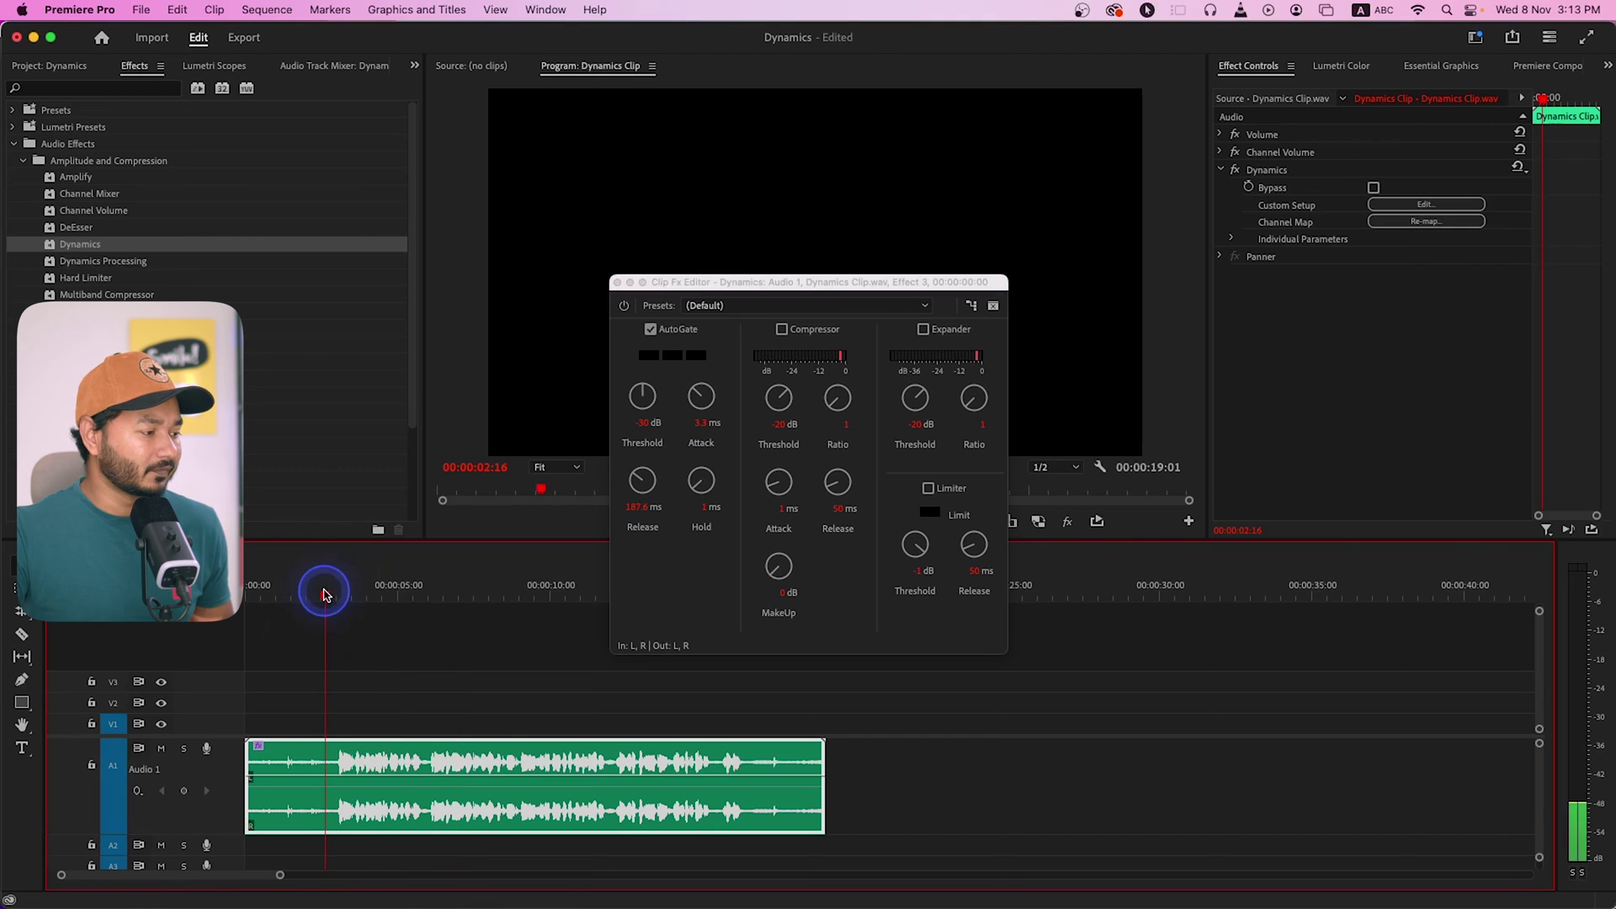
pyautogui.press('space')
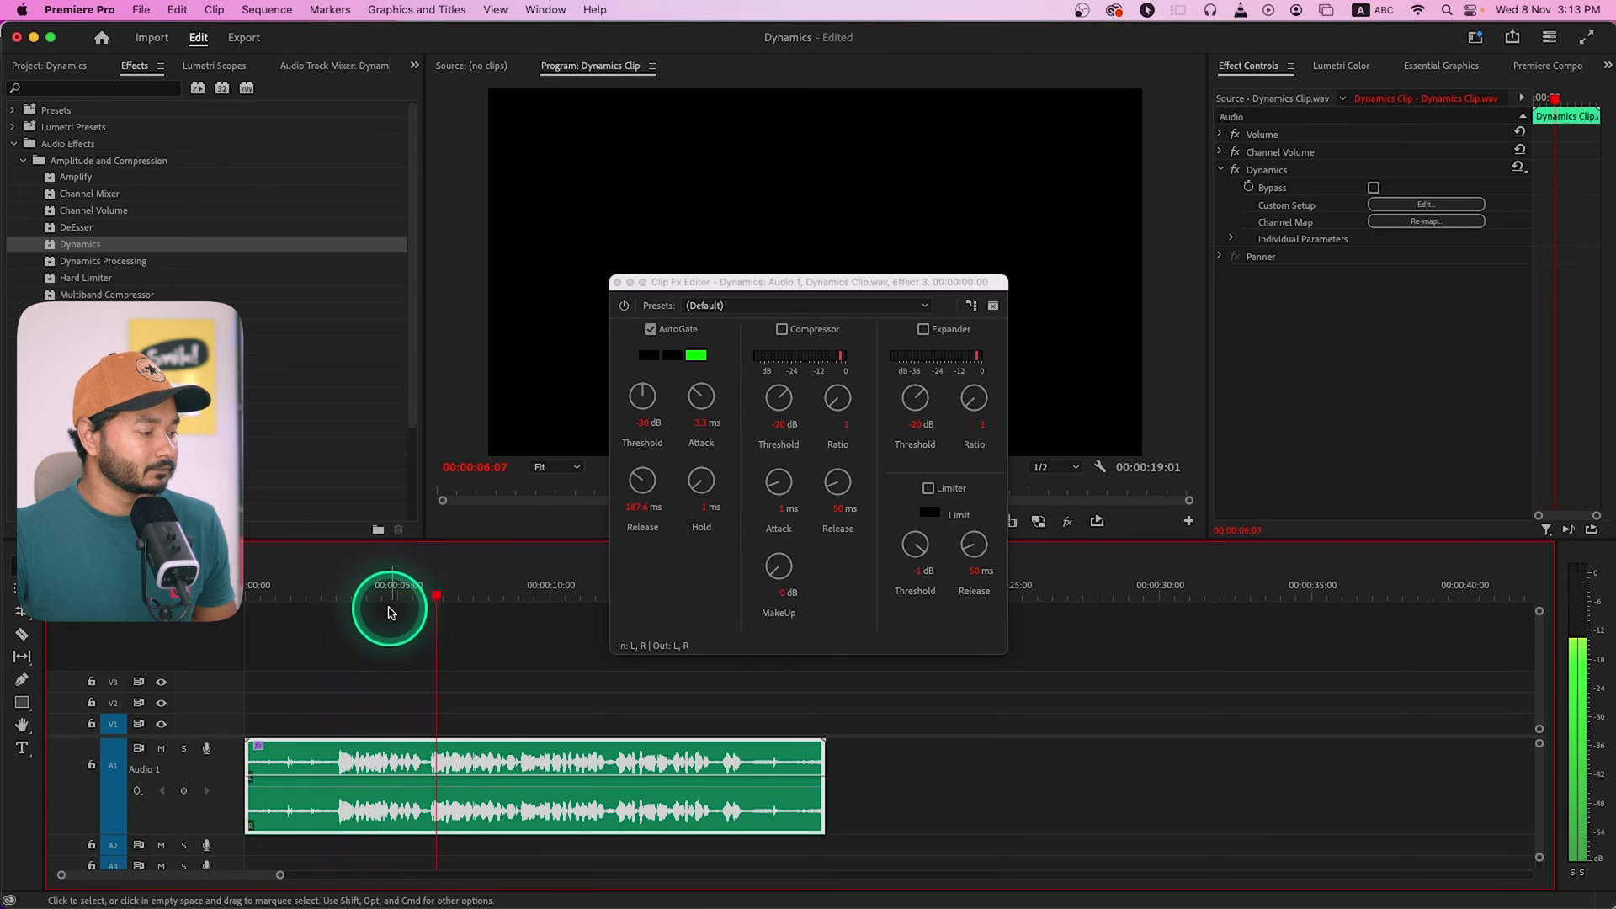
pyautogui.click(416, 596)
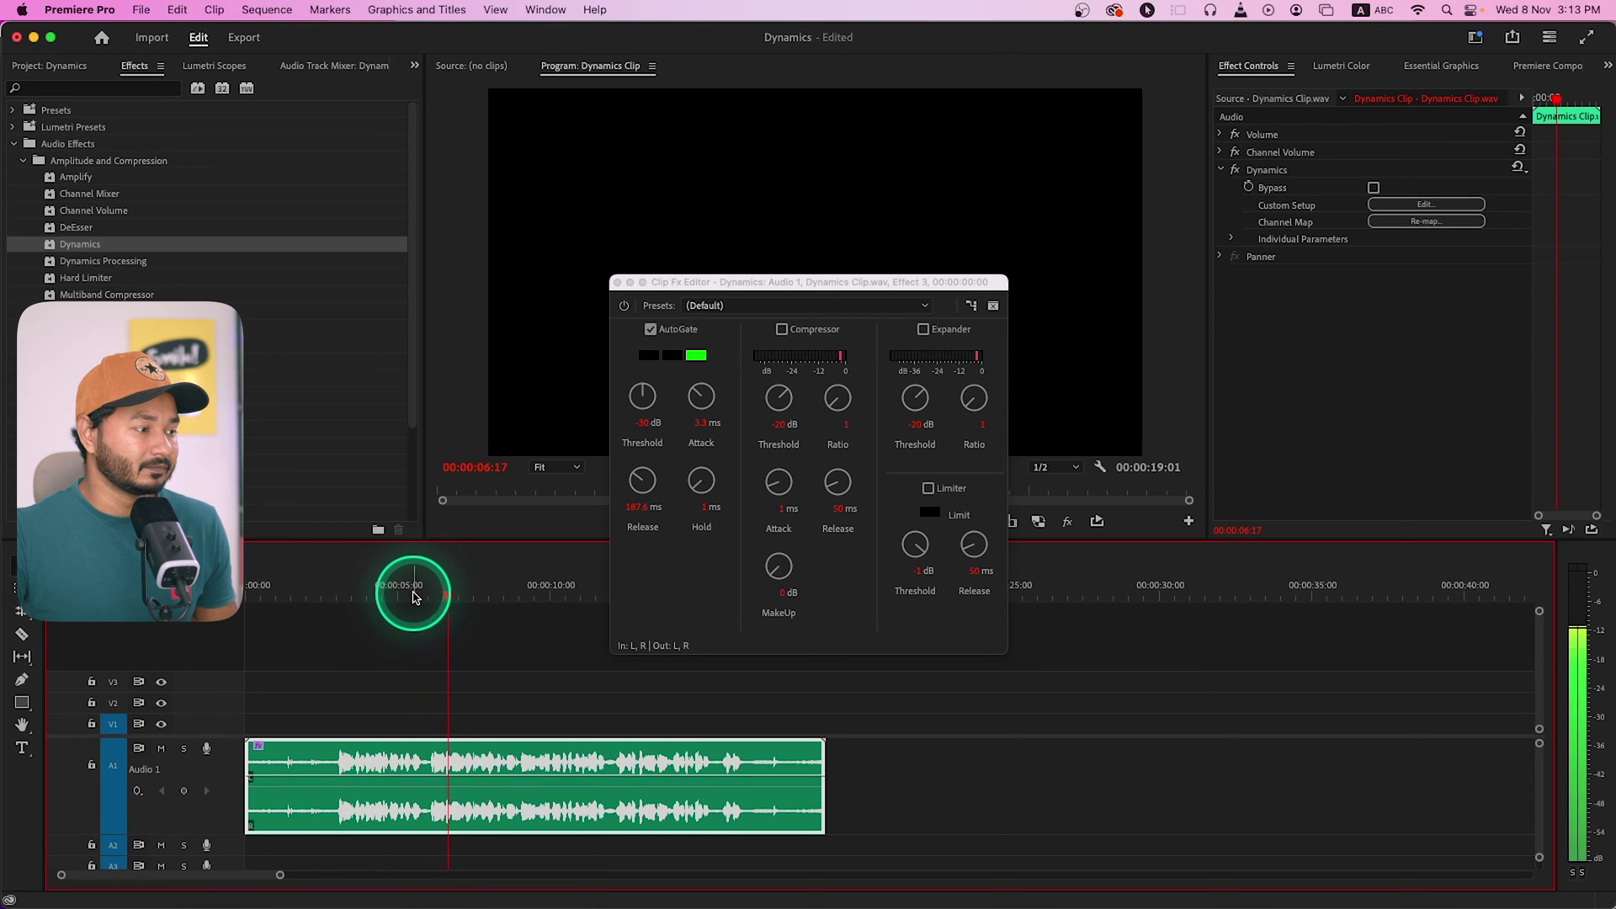
pyautogui.click(403, 596)
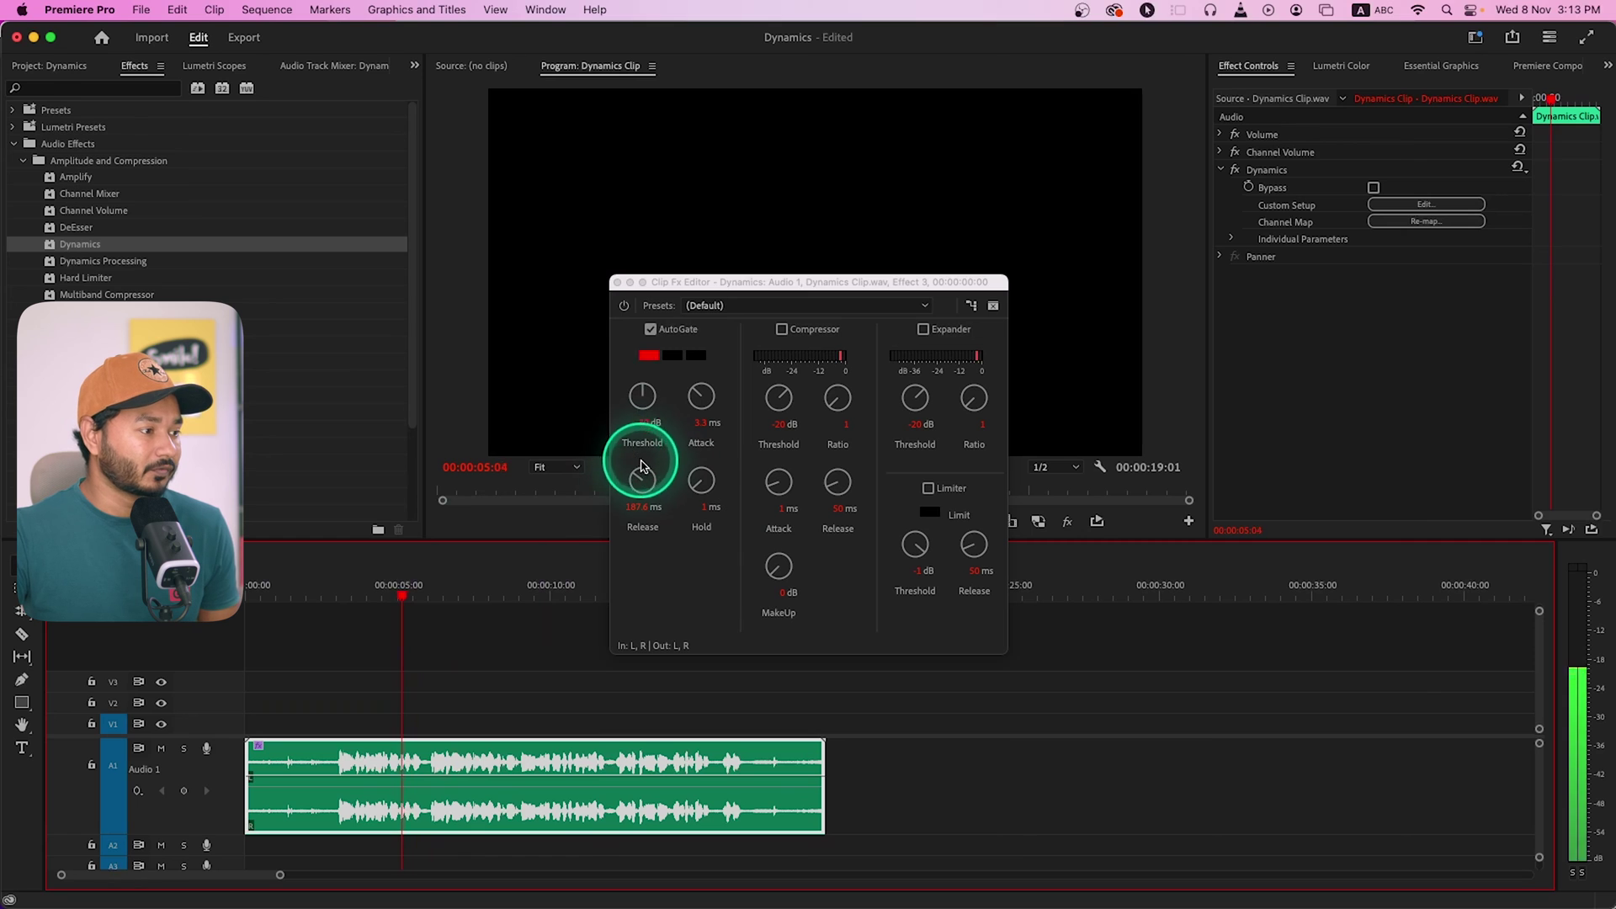
pyautogui.press('space')
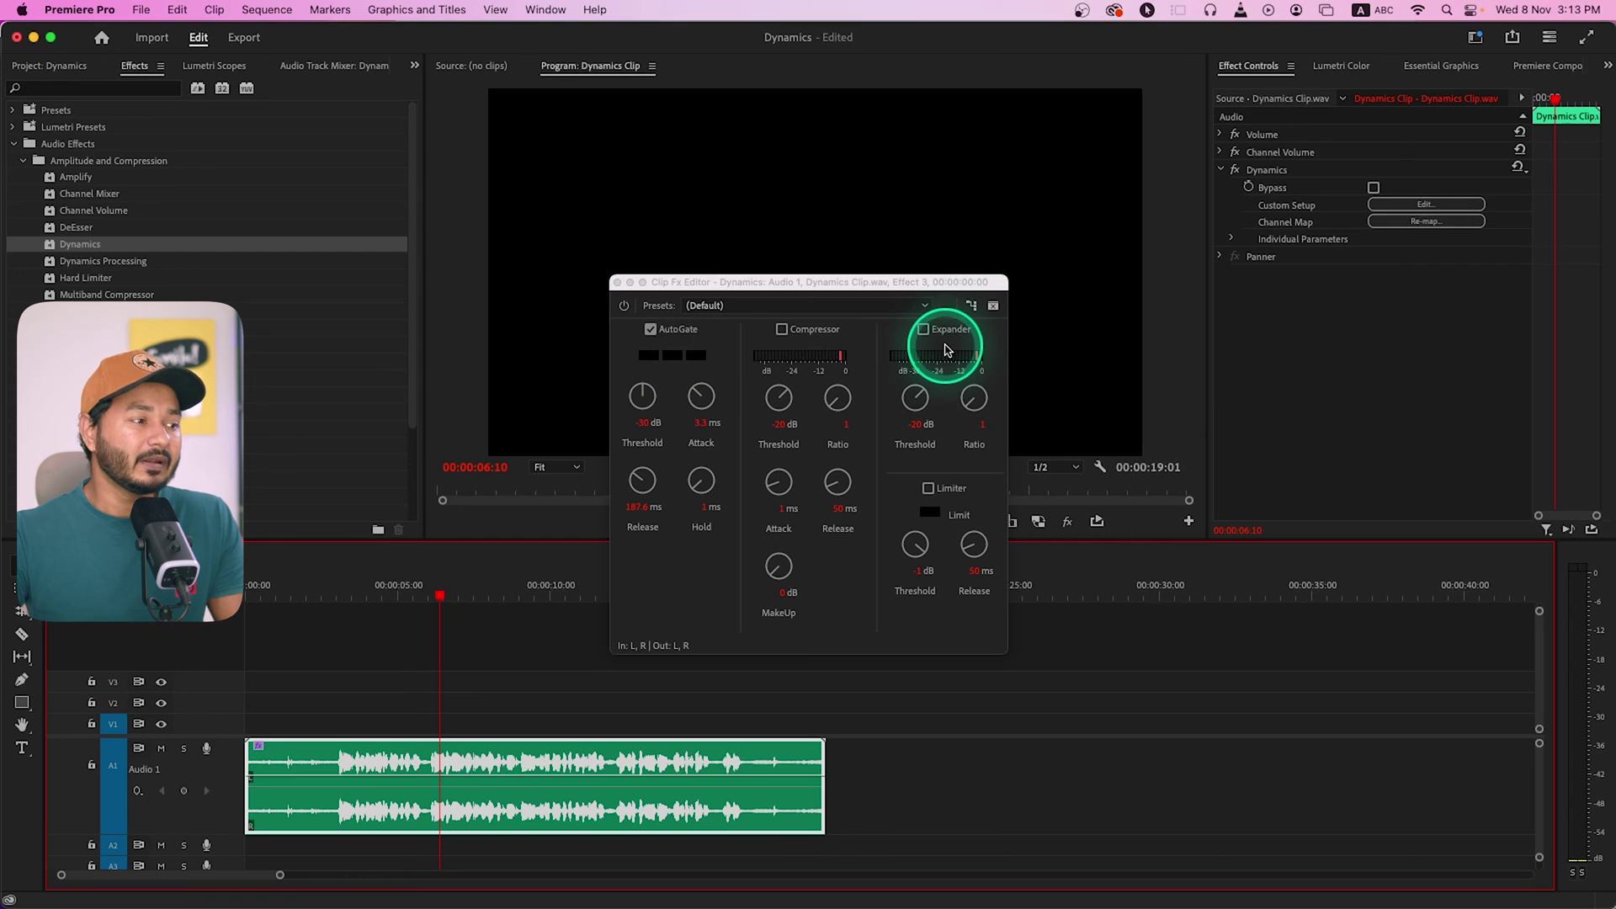
# - Turn off AutoGate, enable the Expander at -30 dB and 6.7 ratio, and play from the start
pyautogui.click(652, 329)
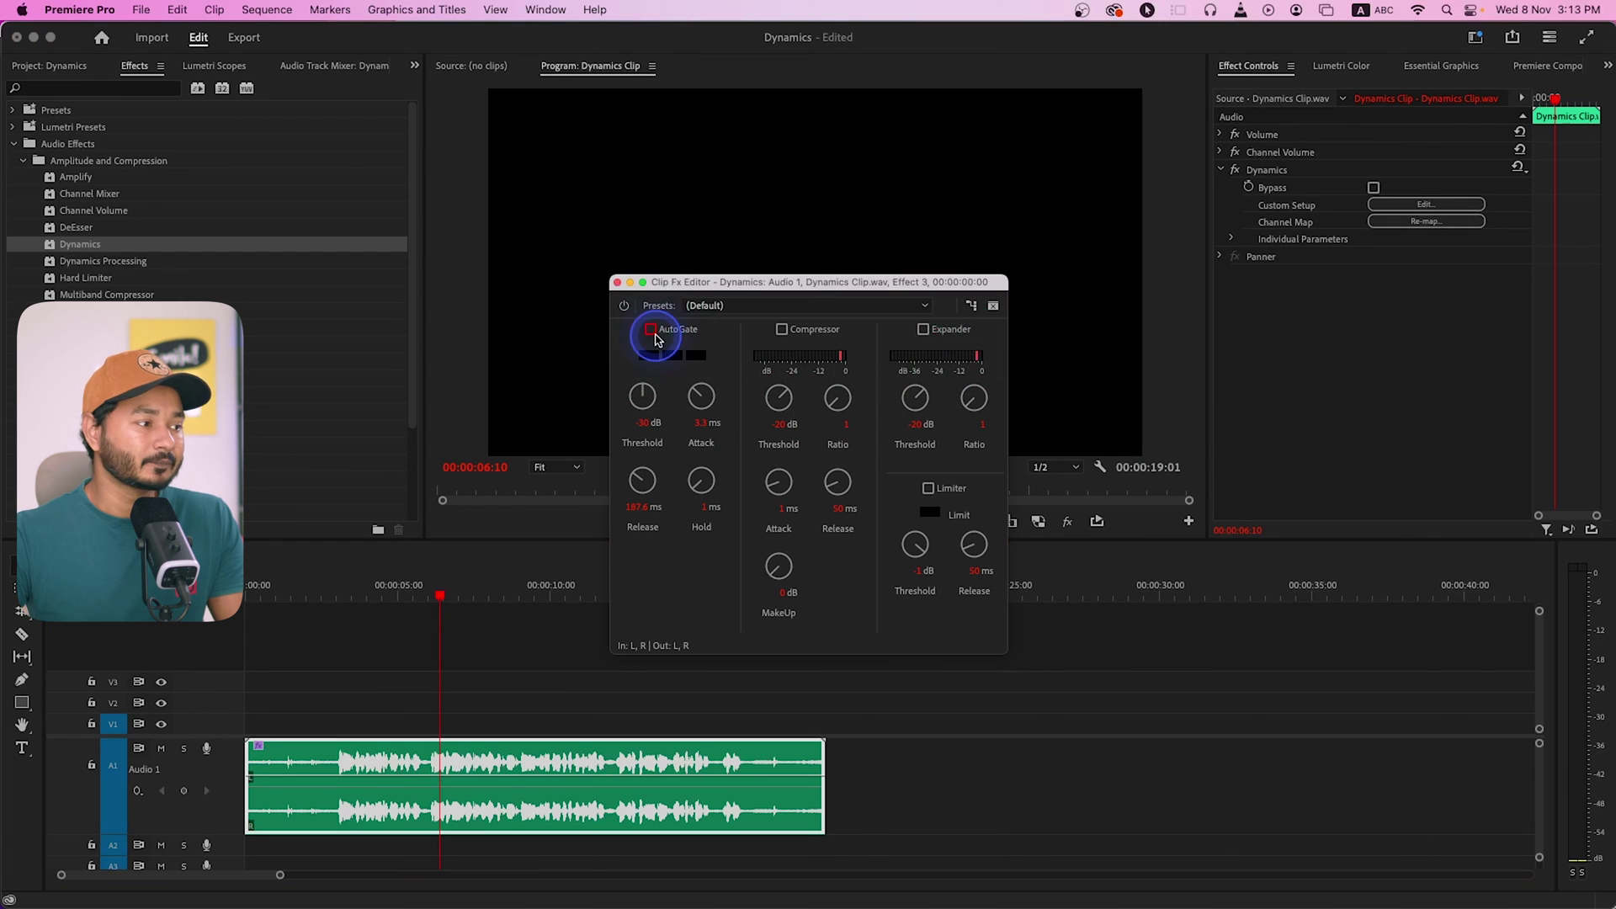
pyautogui.click(923, 329)
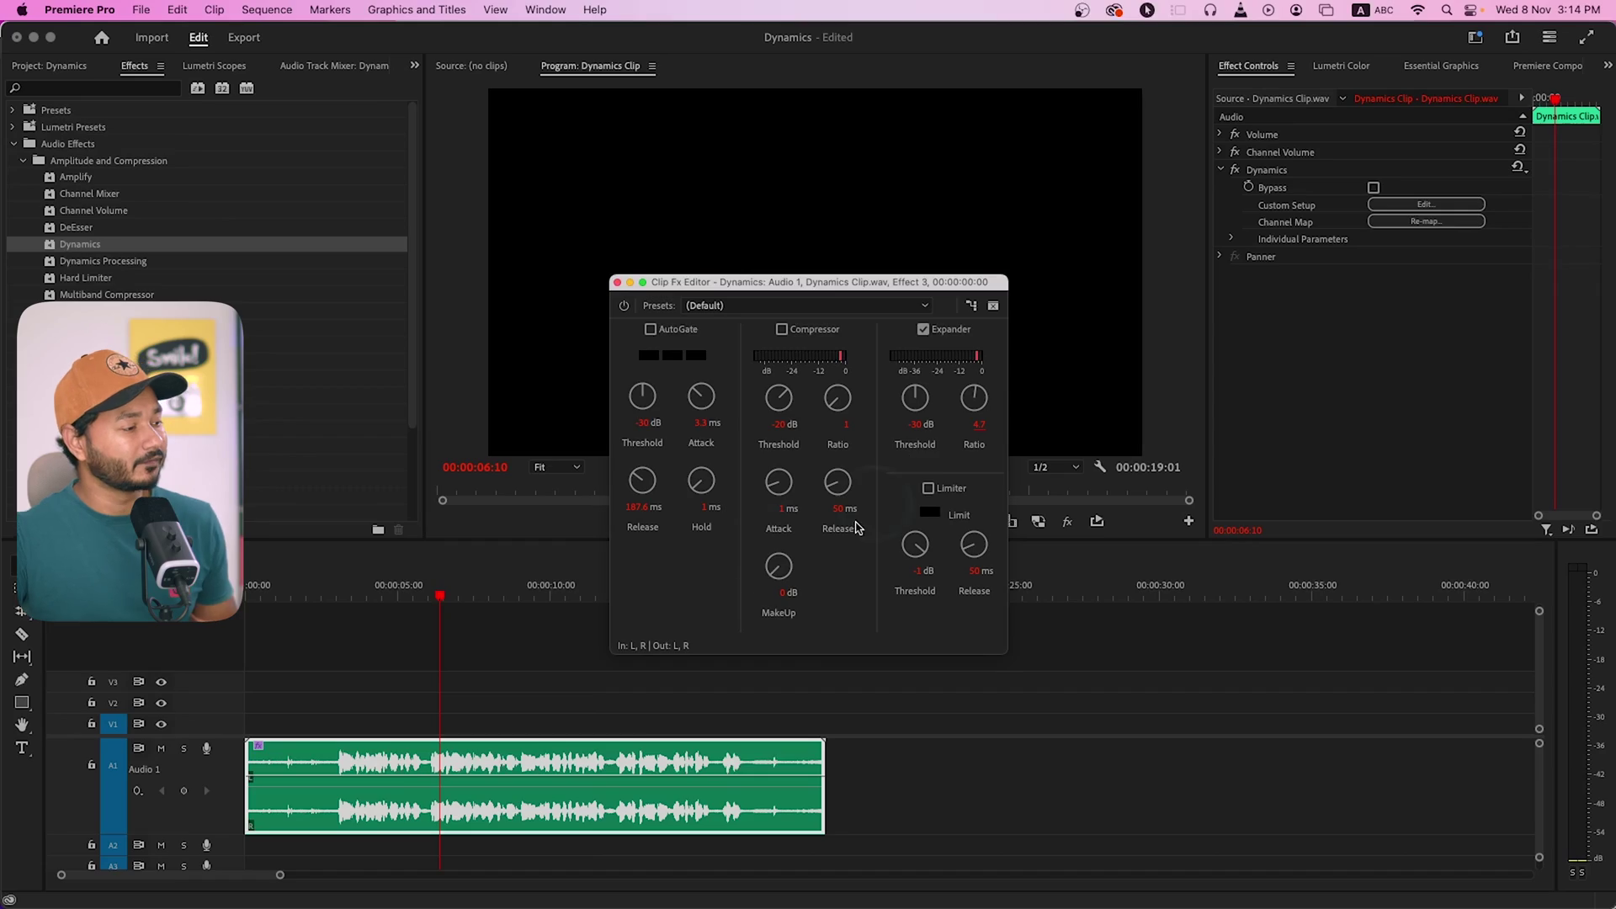
pyautogui.click(285, 596)
pyautogui.press('space')
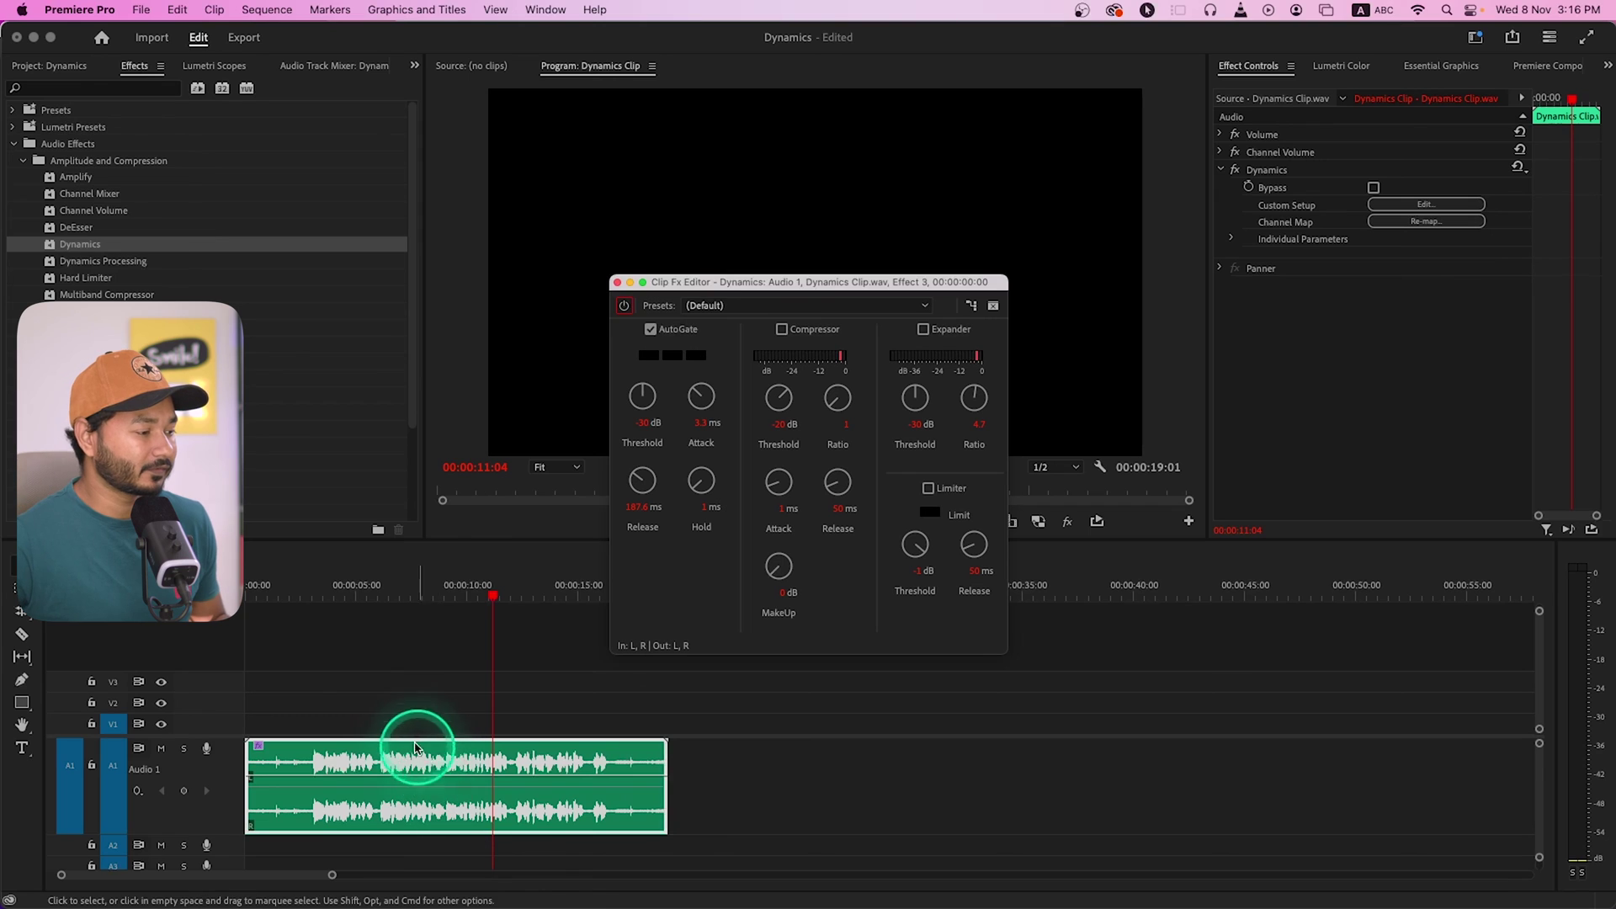
# - Option-drag a copy along A1, Render and Replace it, then place a third copy near 29 seconds
pyautogui.moveTo(415, 747); pyautogui.dragTo(932, 786)
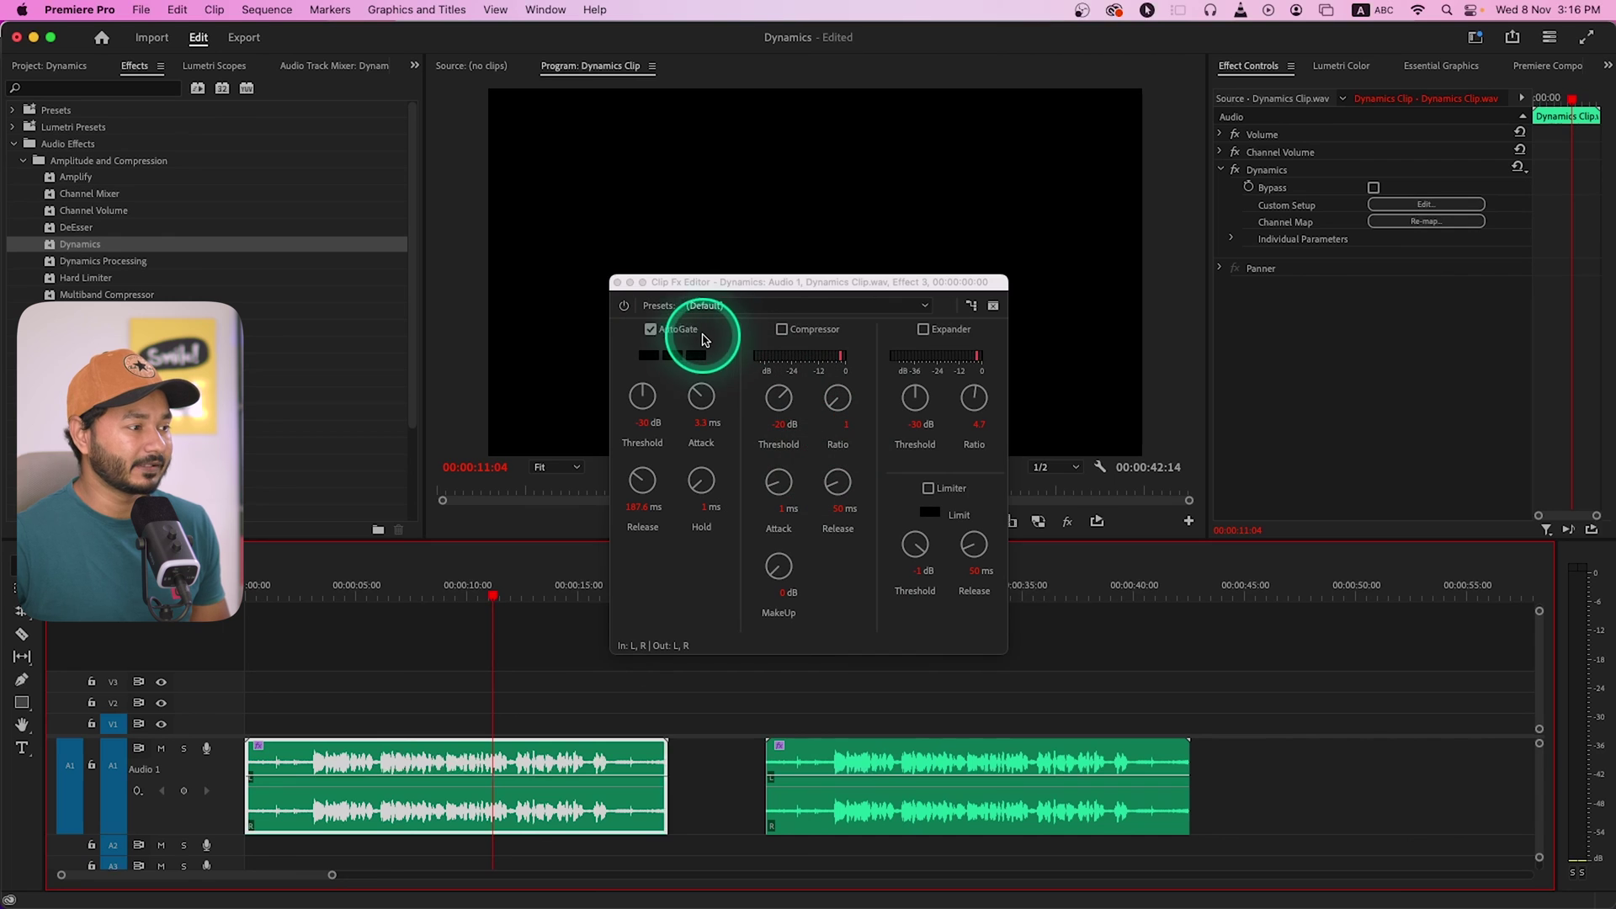
pyautogui.click(1036, 823)
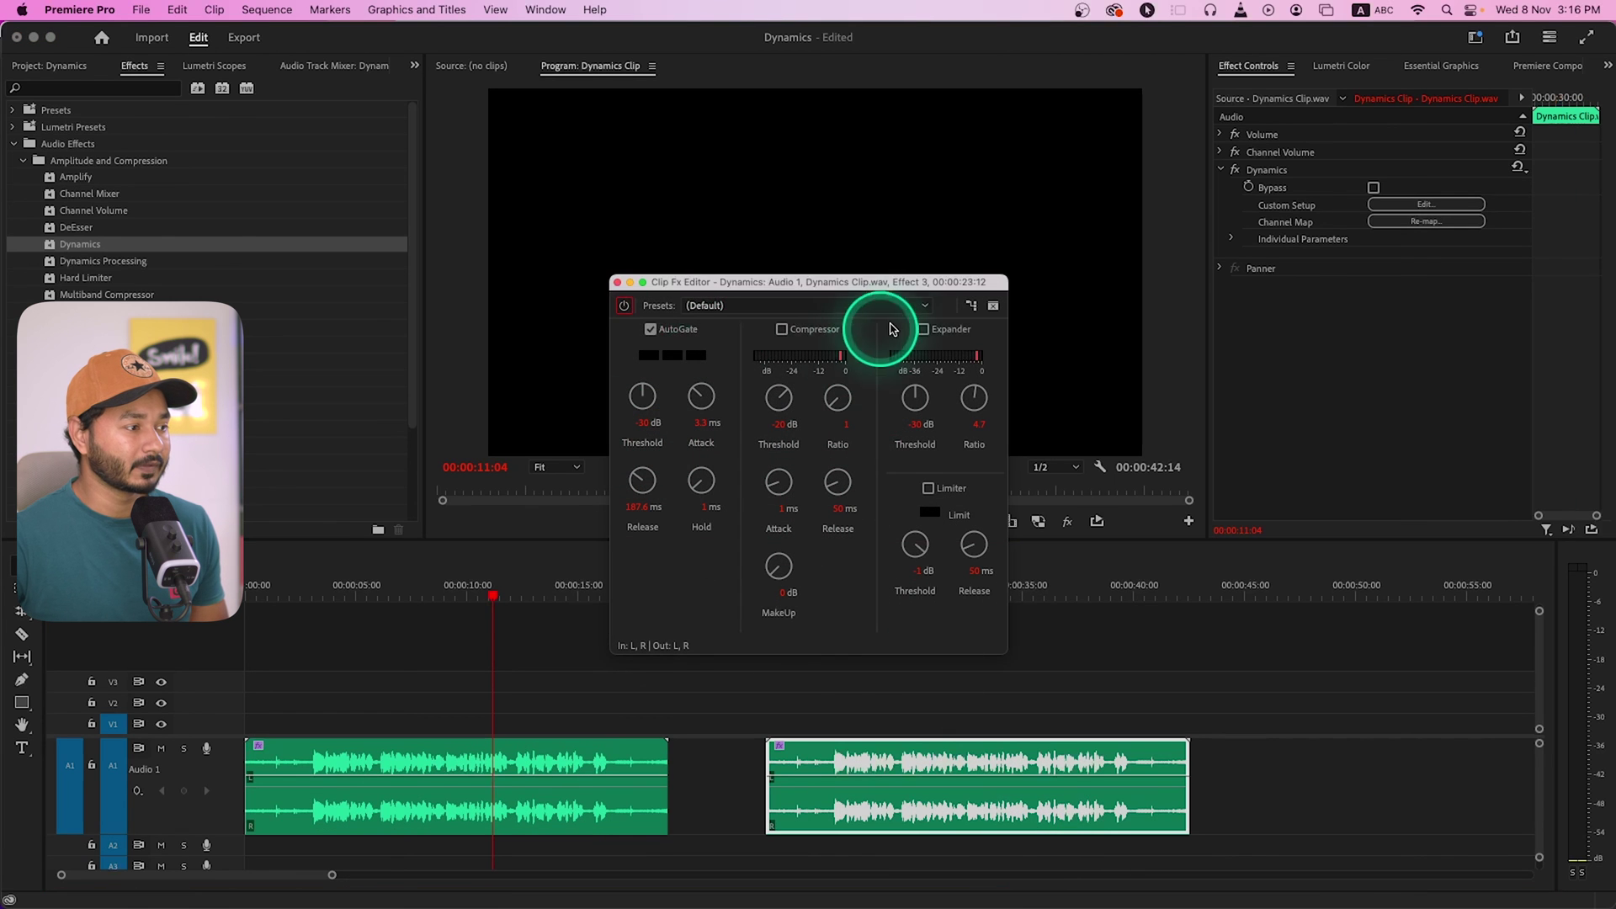
pyautogui.rightClick(958, 787)
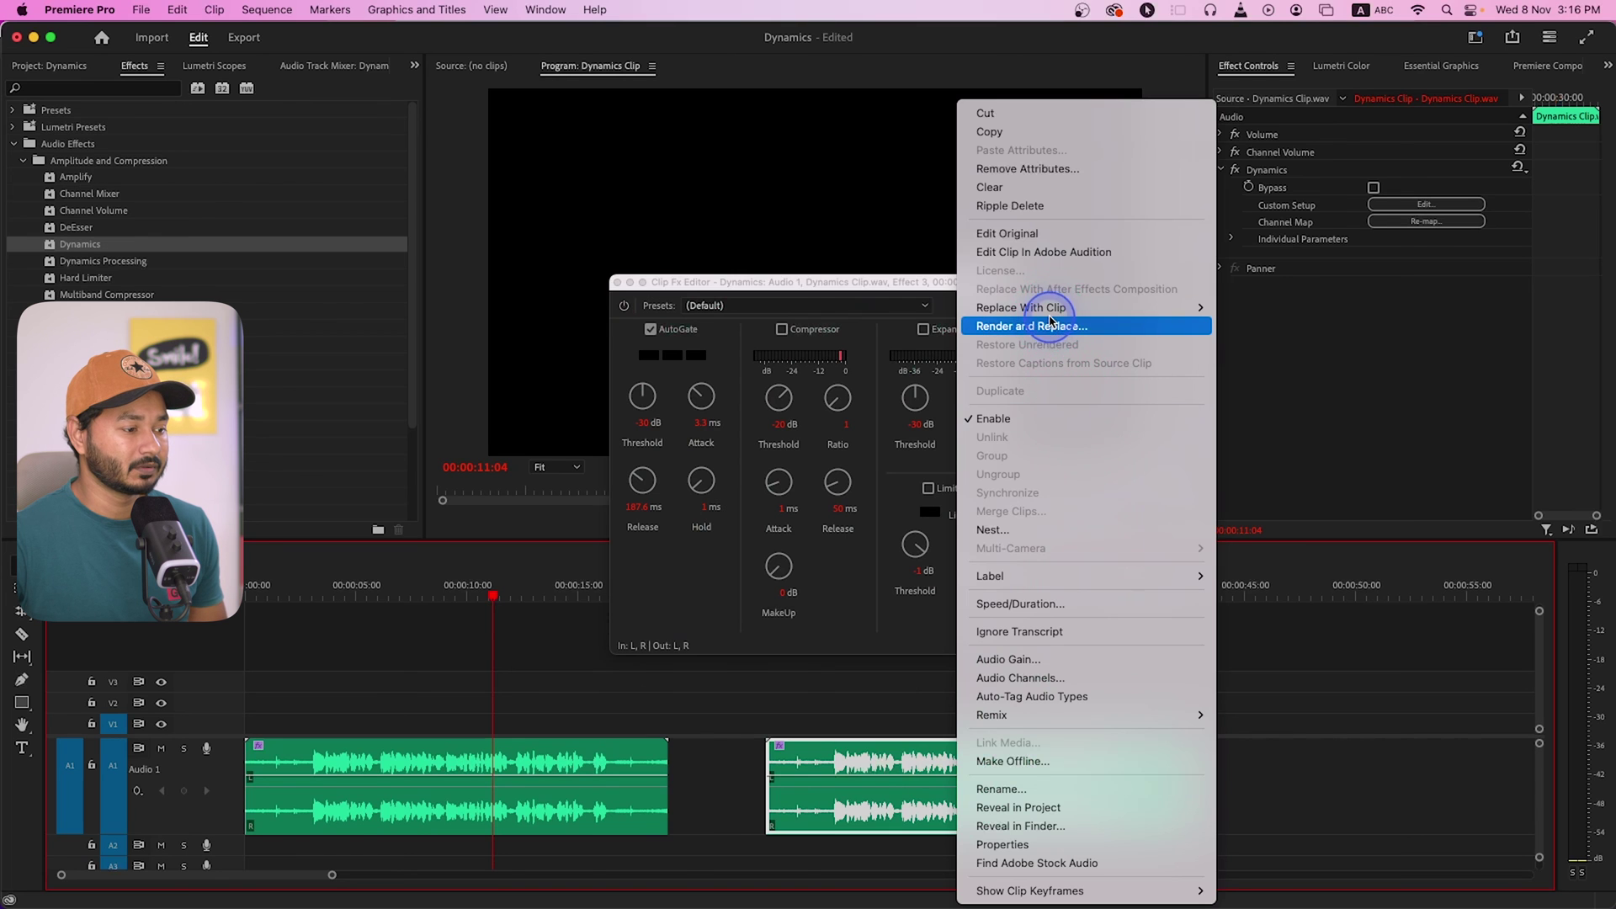
pyautogui.click(1053, 327)
pyautogui.scroll(5, 587, 800)
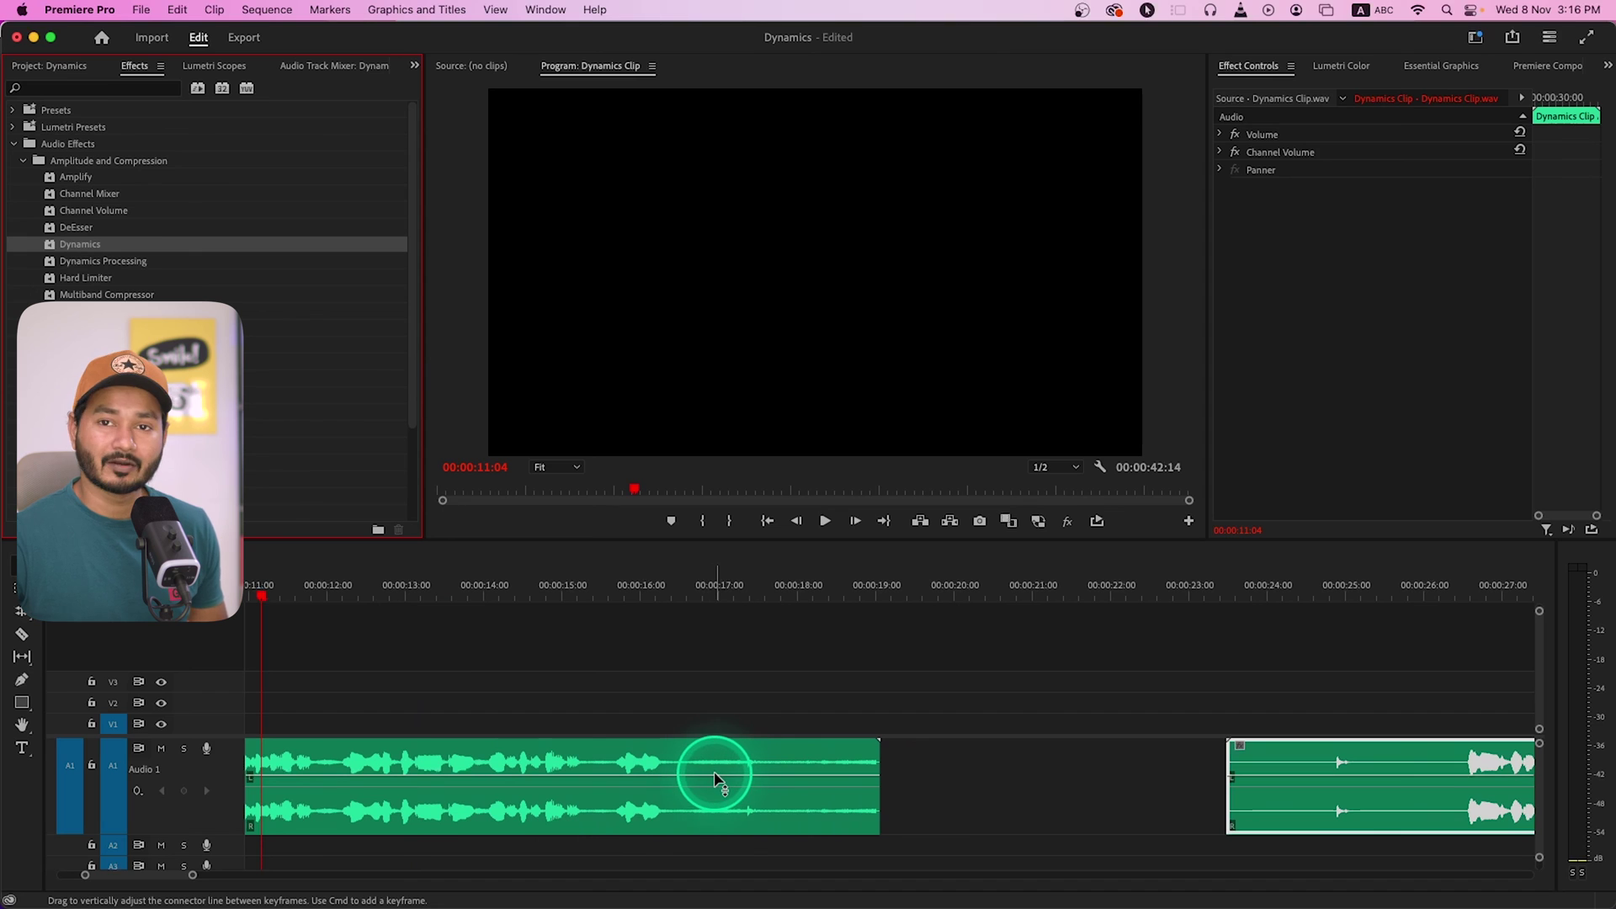
pyautogui.scroll(-5, 1002, 766)
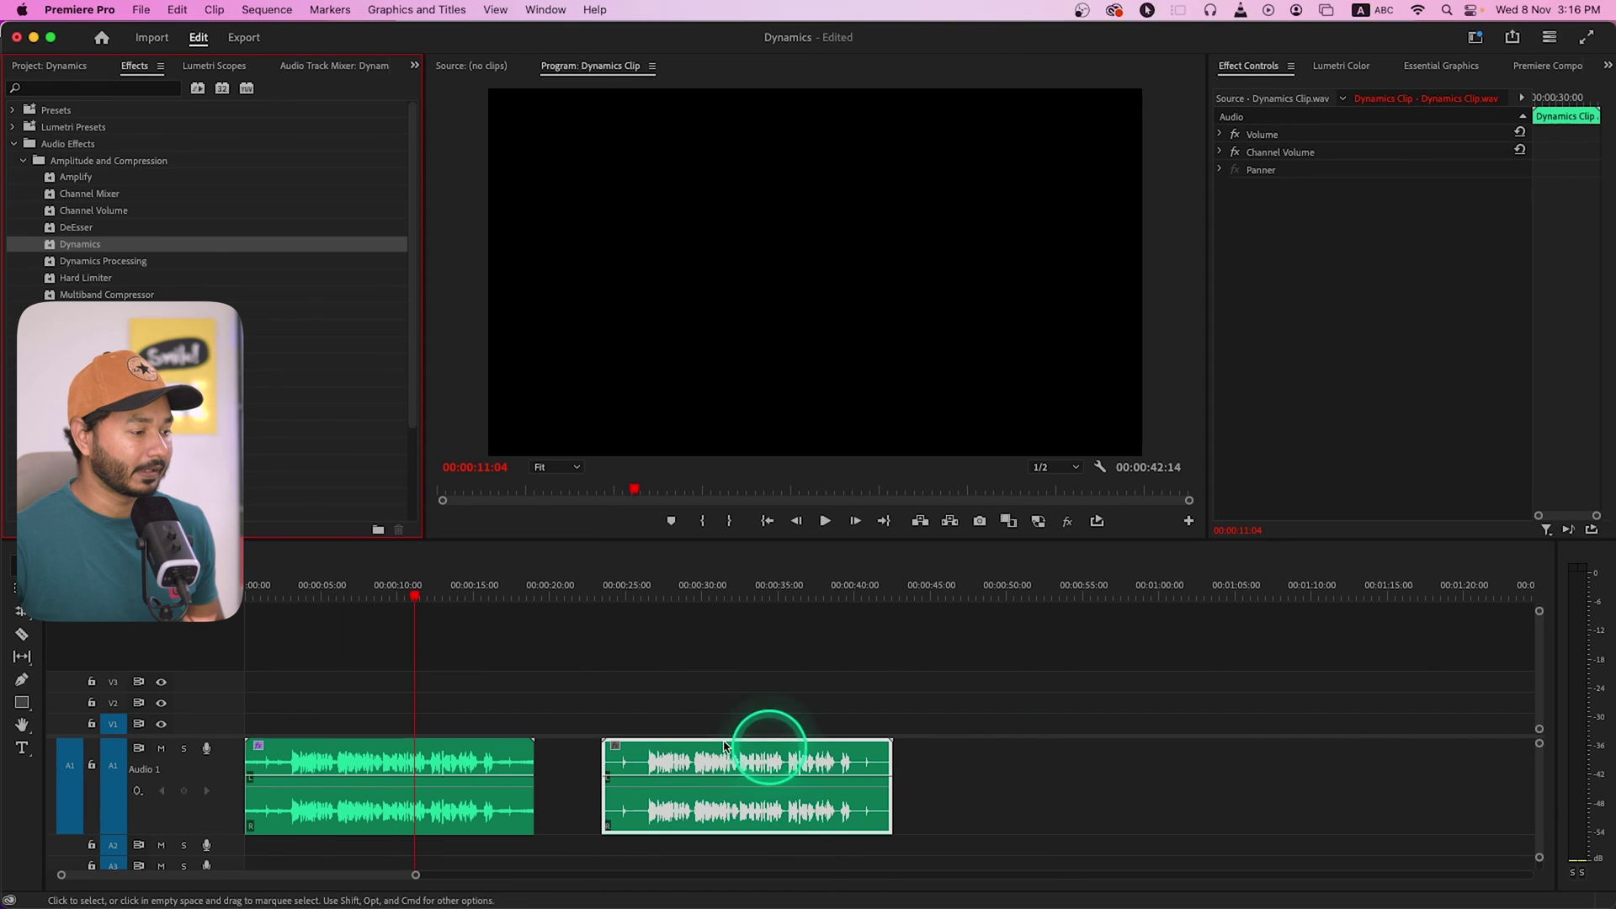
pyautogui.scroll(5, 692, 768)
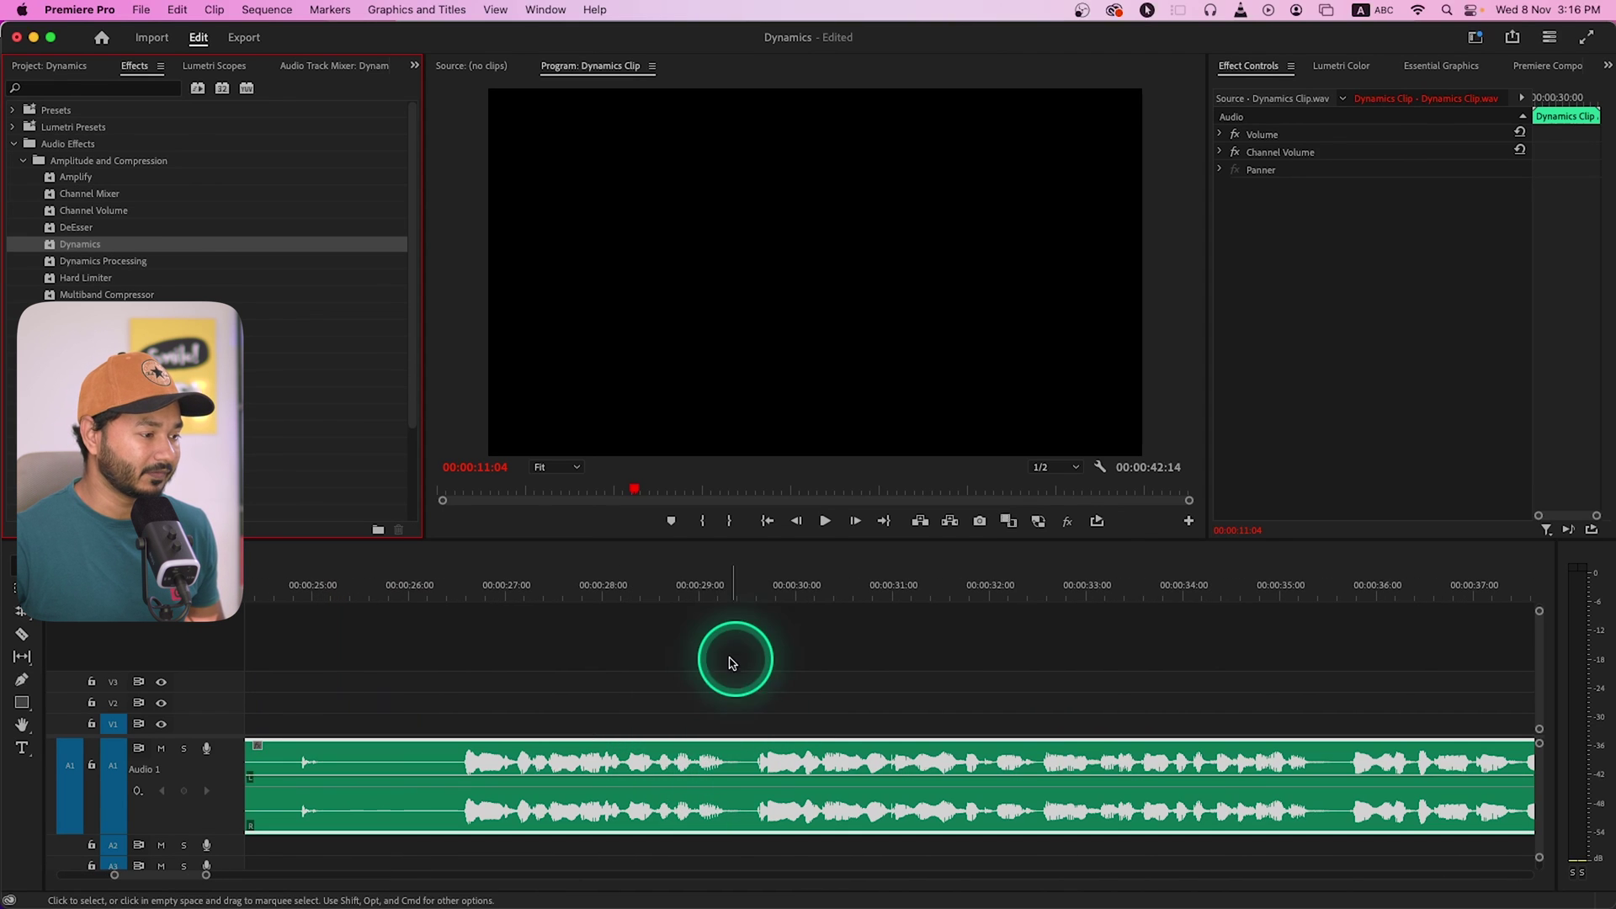
pyautogui.click(724, 589)
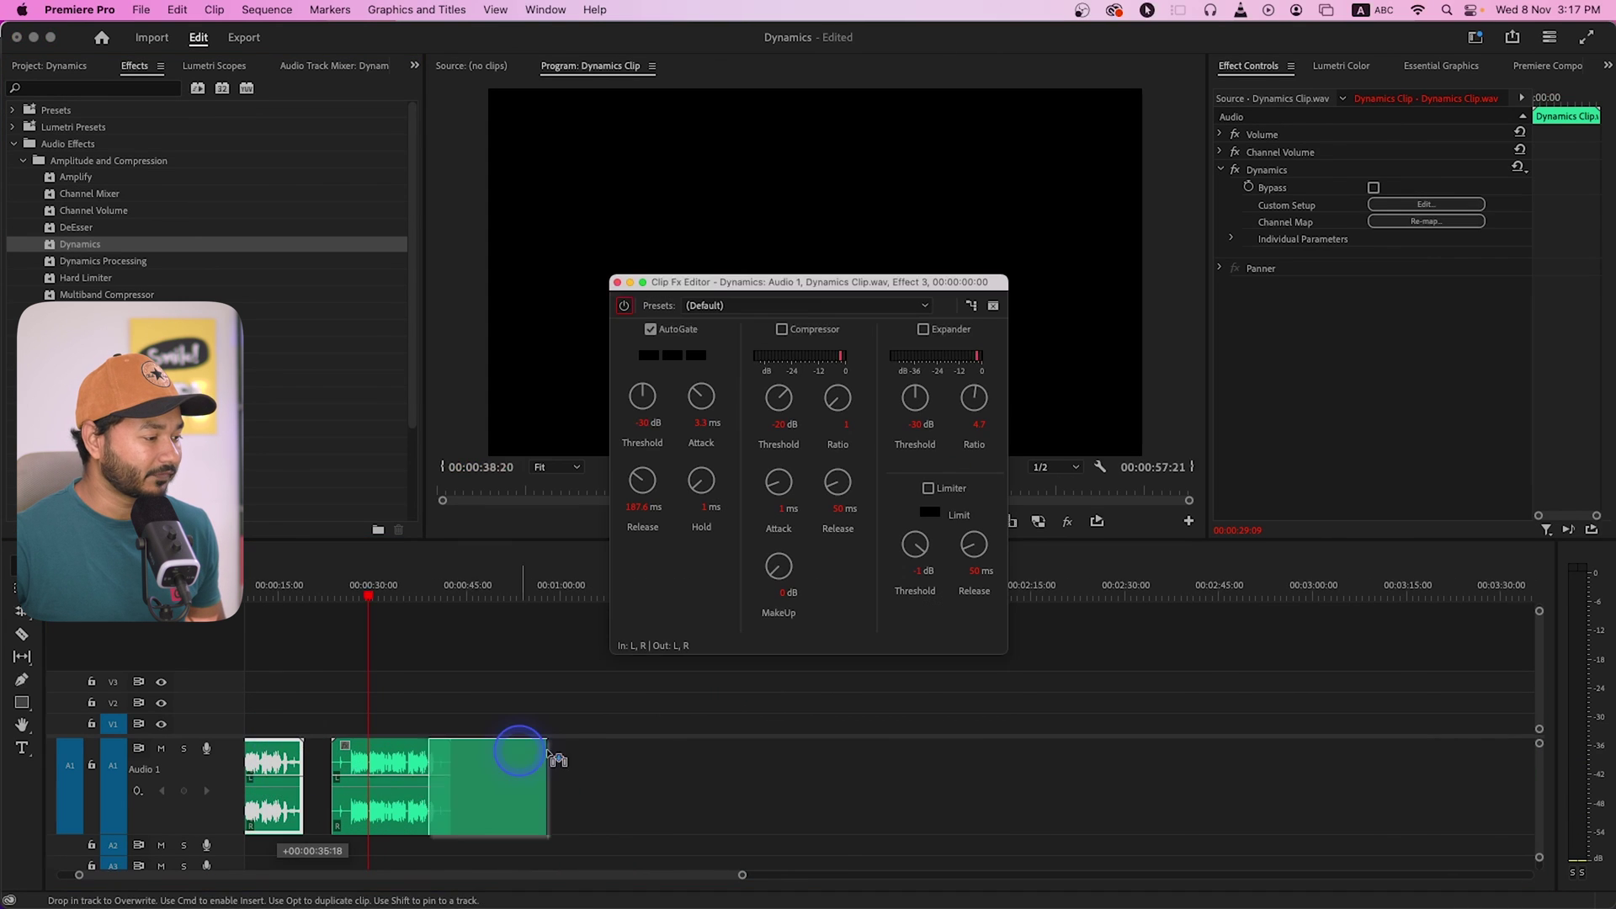
pyautogui.moveTo(548, 756); pyautogui.dragTo(598, 756)
# - At about 54 seconds, switch the third A1 clip's dynamics from AutoGate to Expander only
pyautogui.click(530, 589)
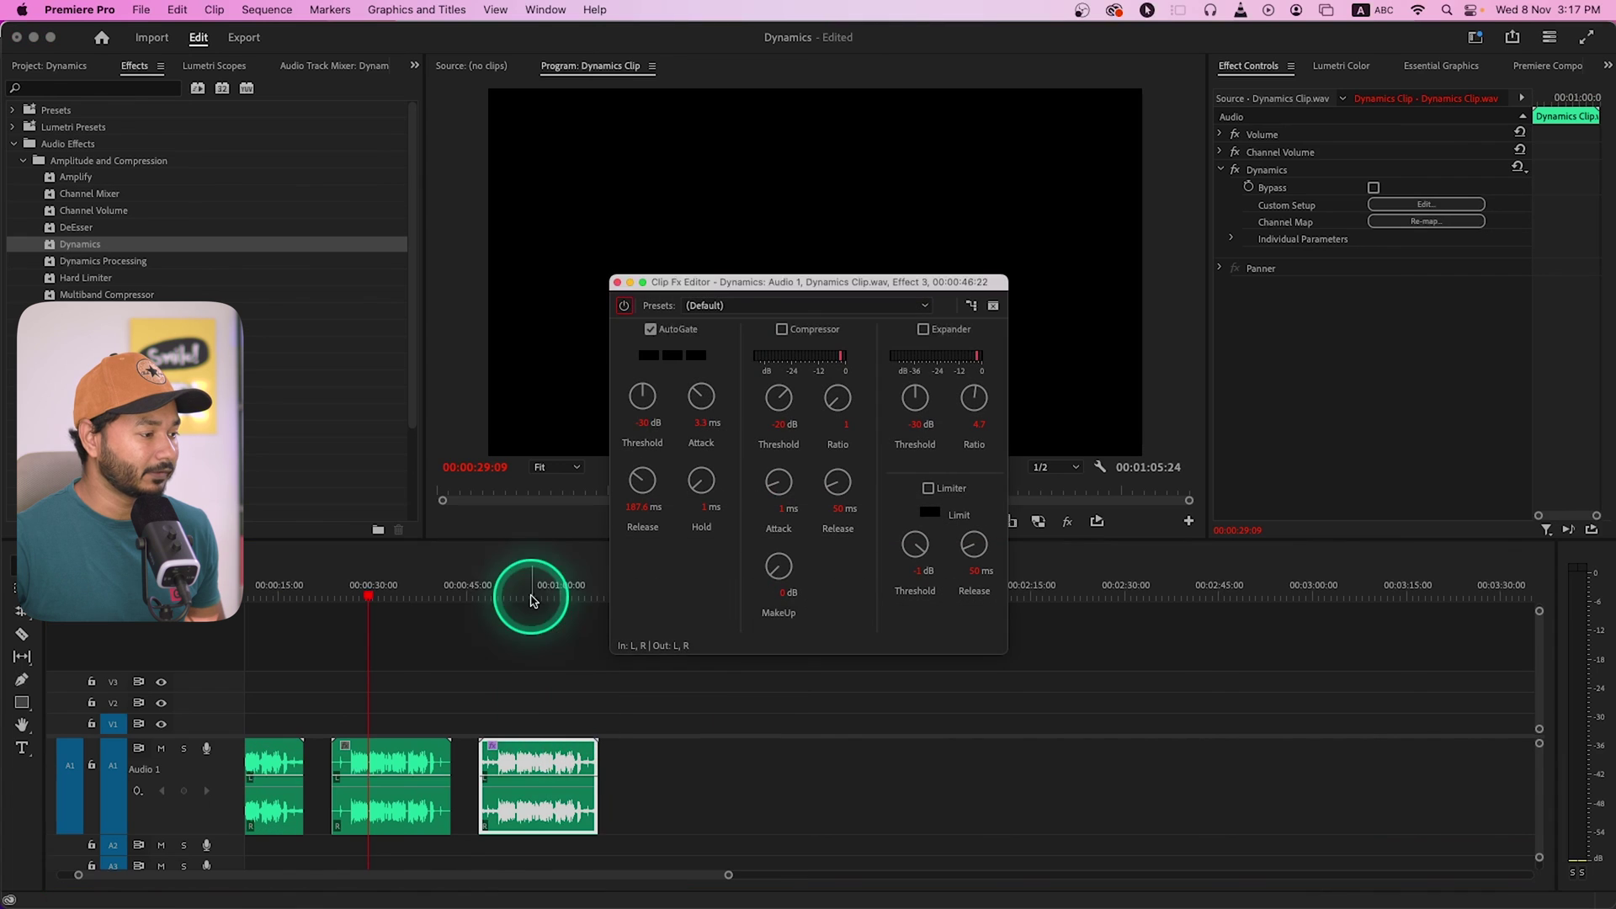
pyautogui.click(685, 332)
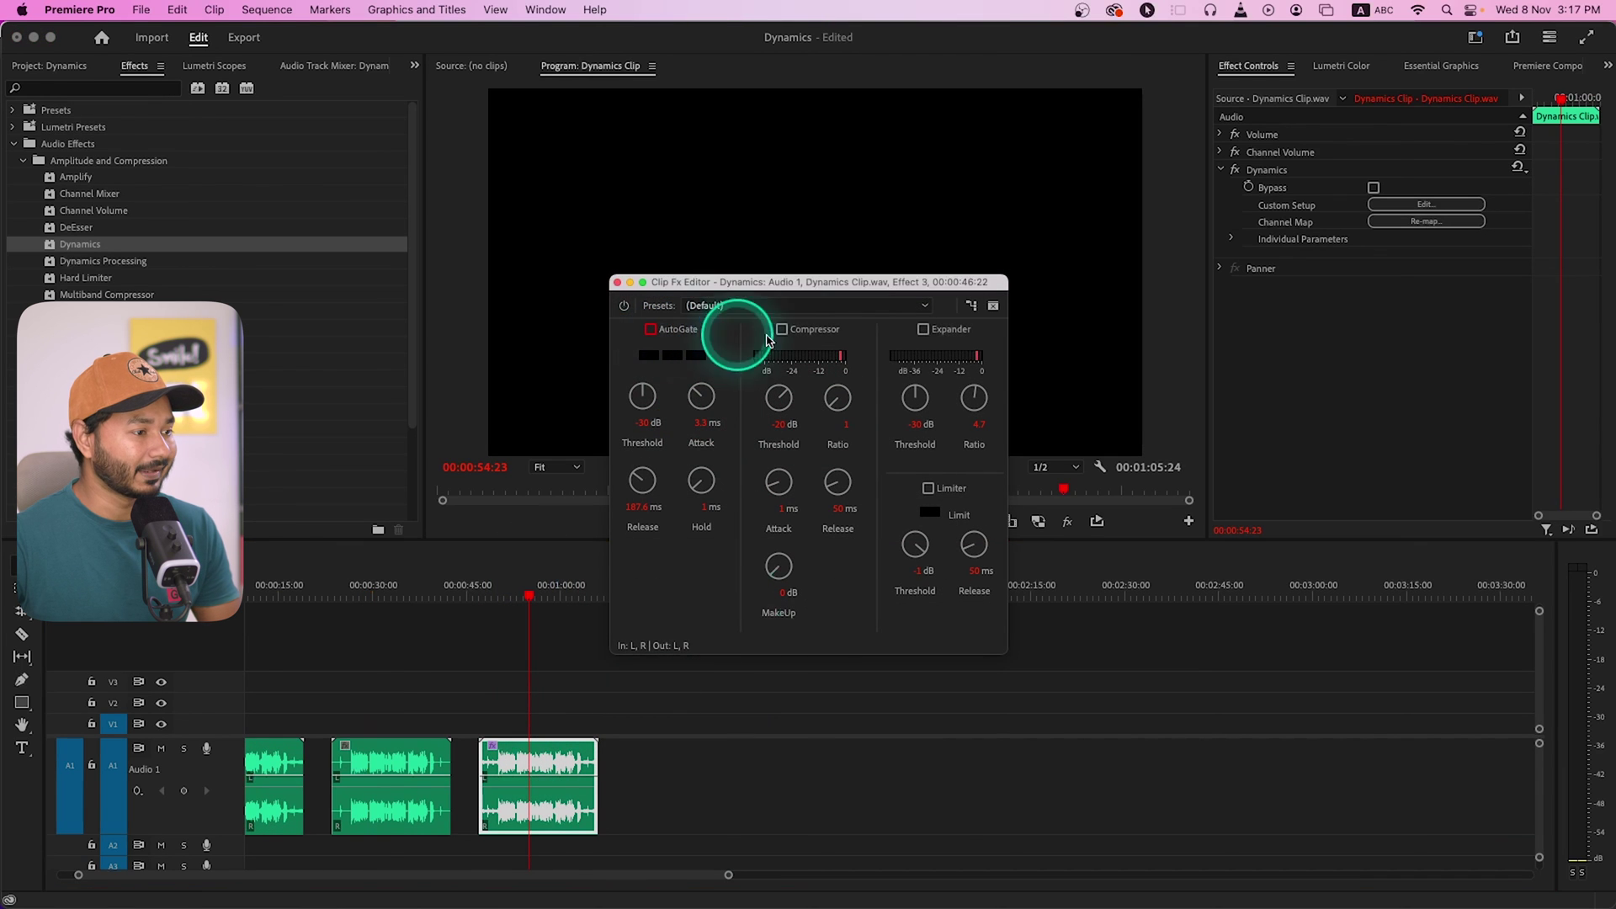
pyautogui.click(492, 800)
# - Render and Replace the third clip as a flattened audio clip
pyautogui.rightClick(535, 747)
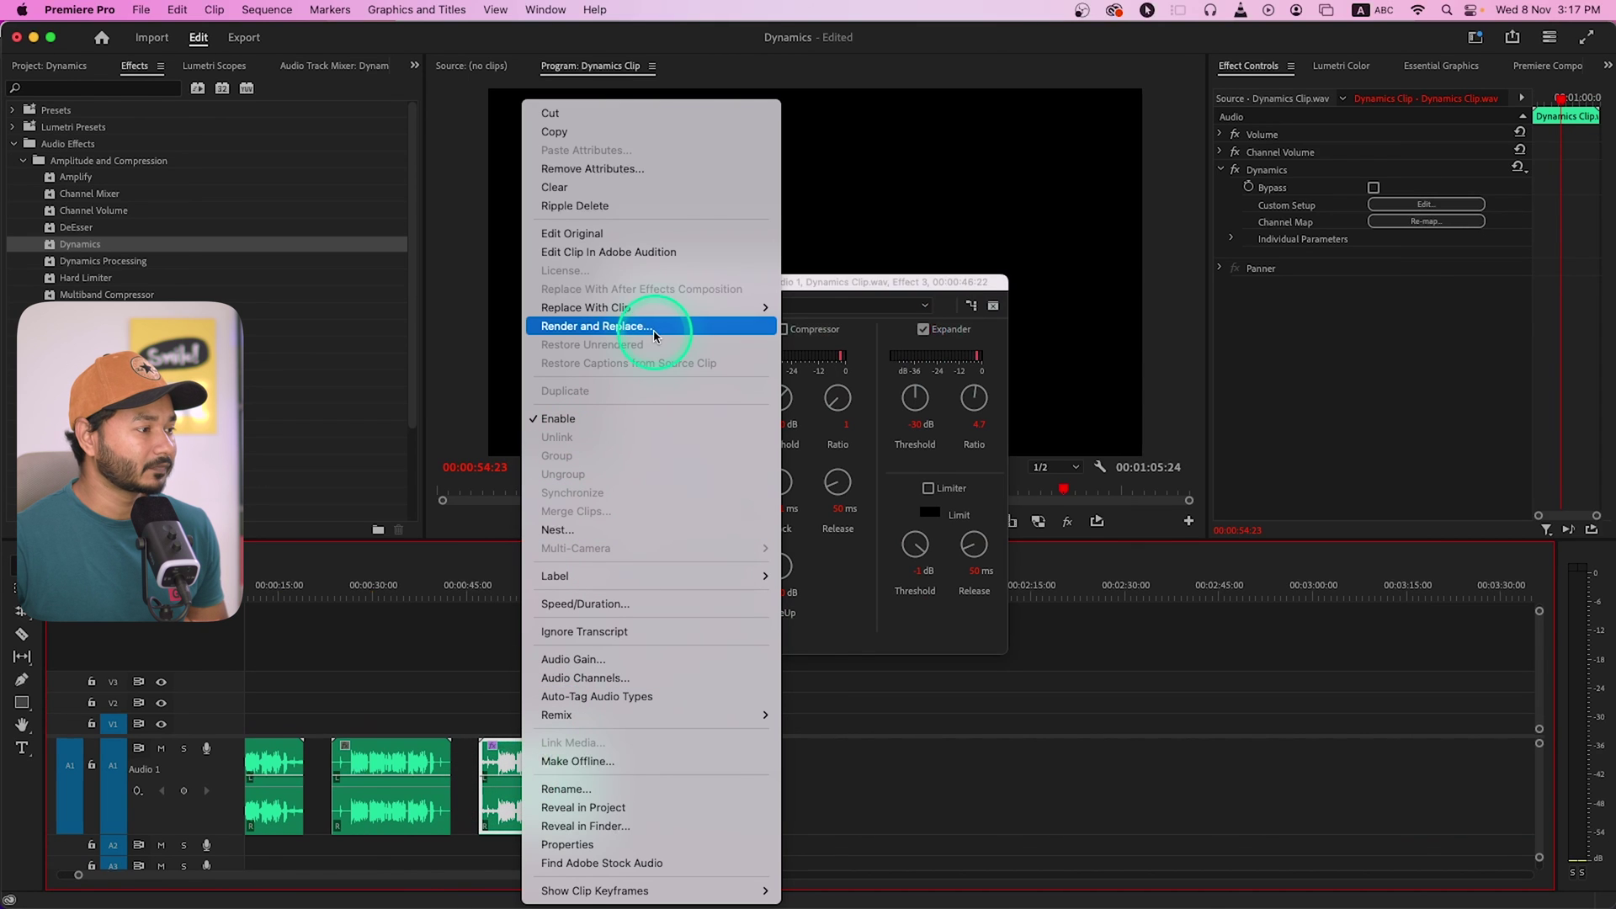
pyautogui.click(625, 332)
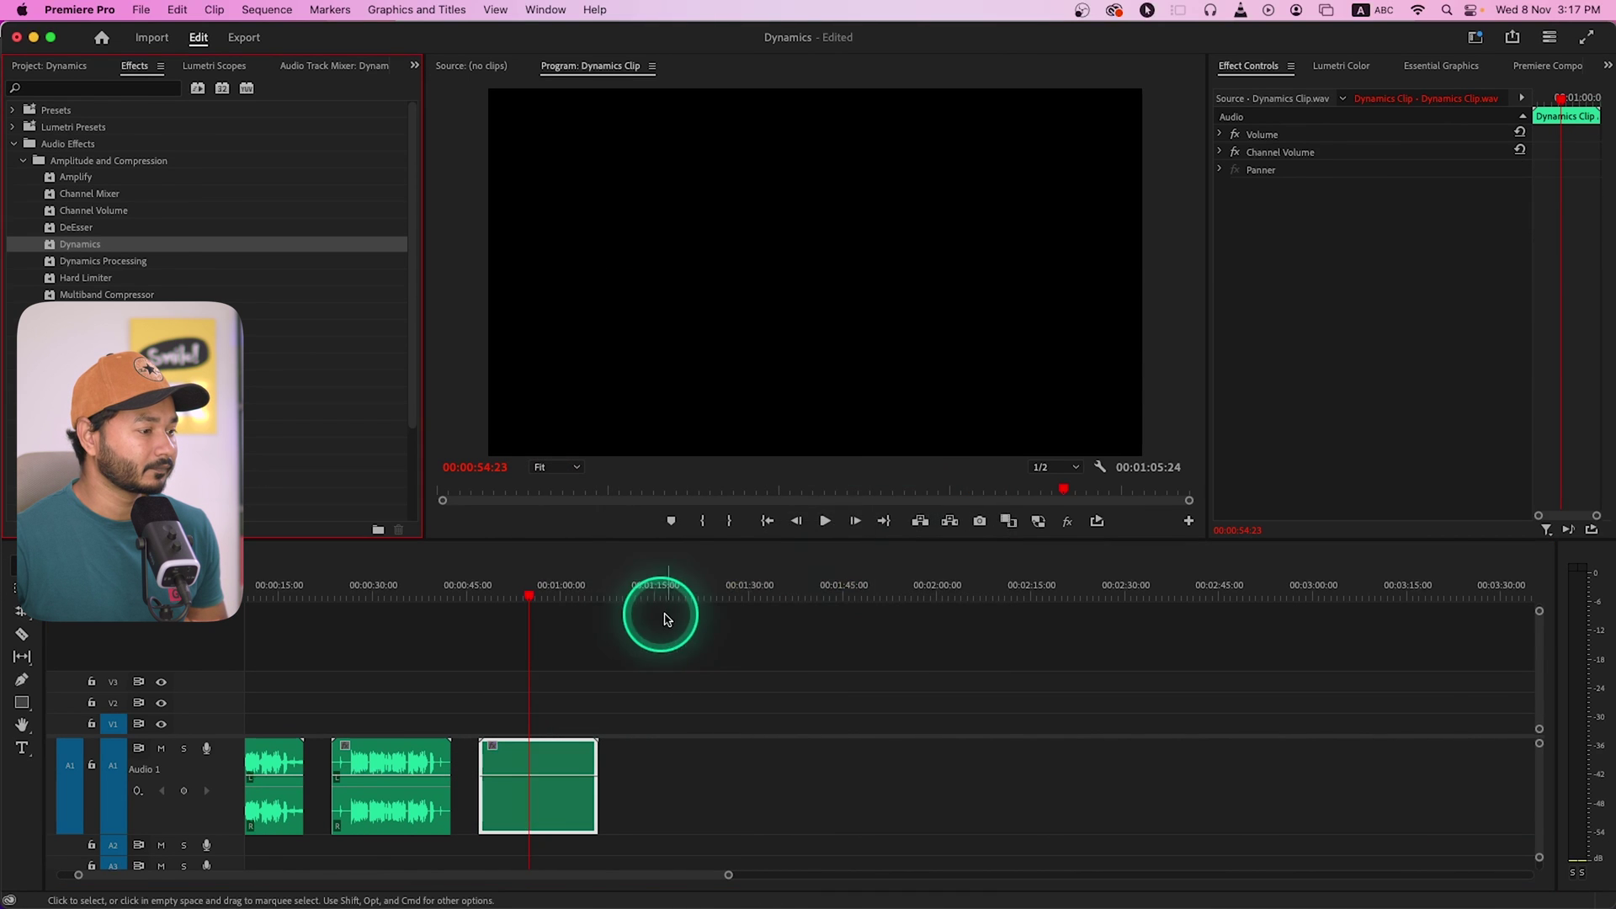
pyautogui.scroll(5, 468, 776)
pyautogui.hscroll(-5, 469, 776)
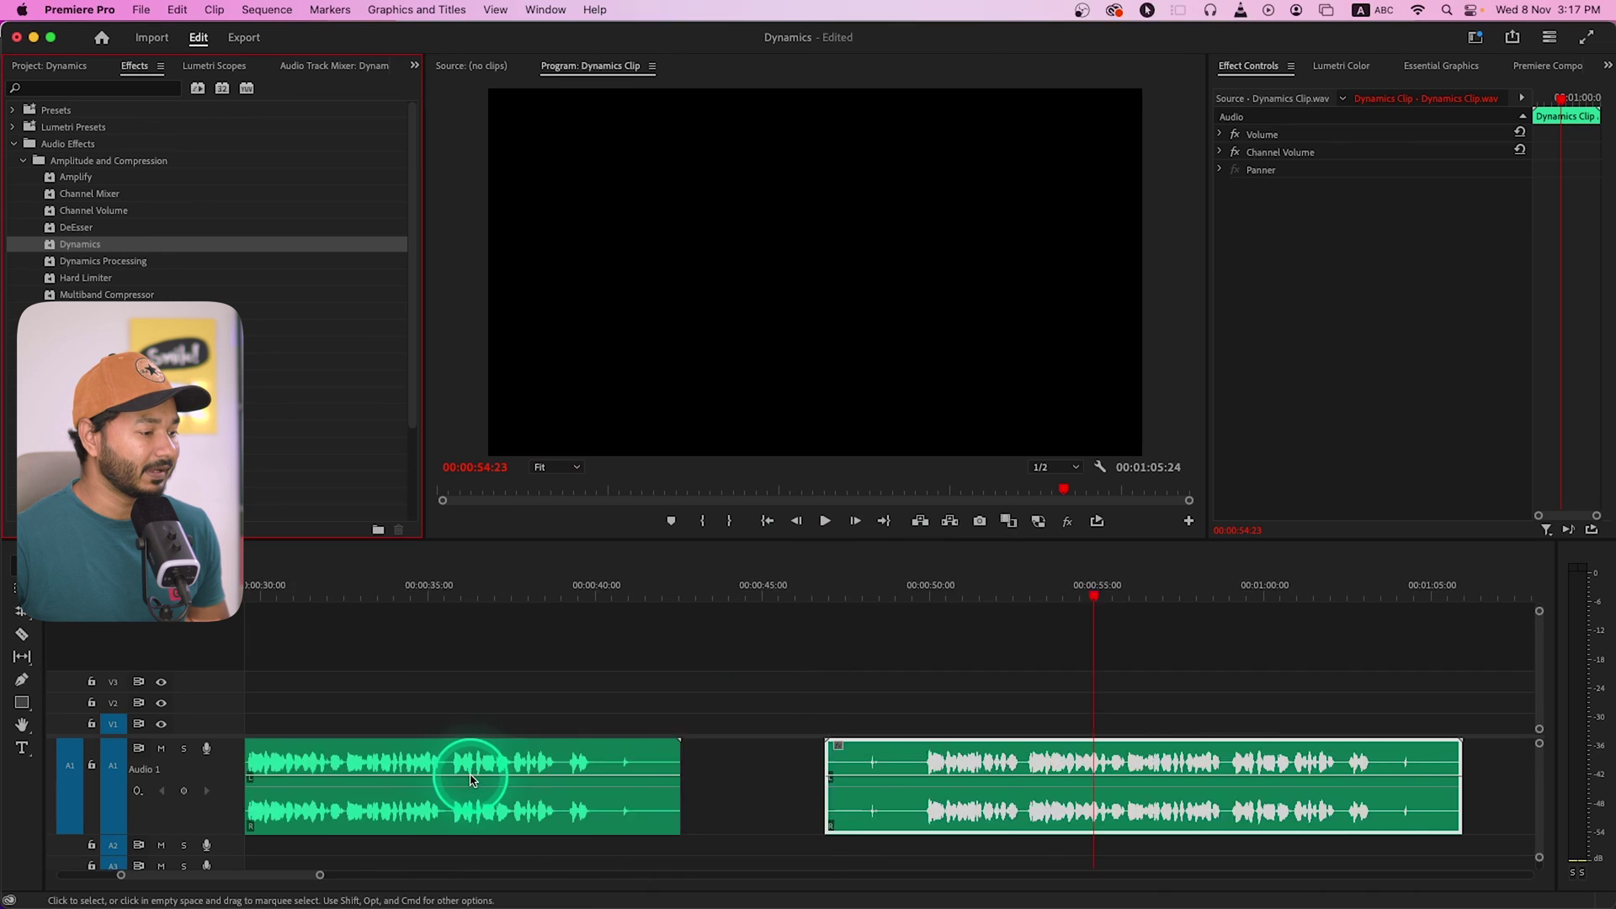
pyautogui.scroll(-2, 472, 770)
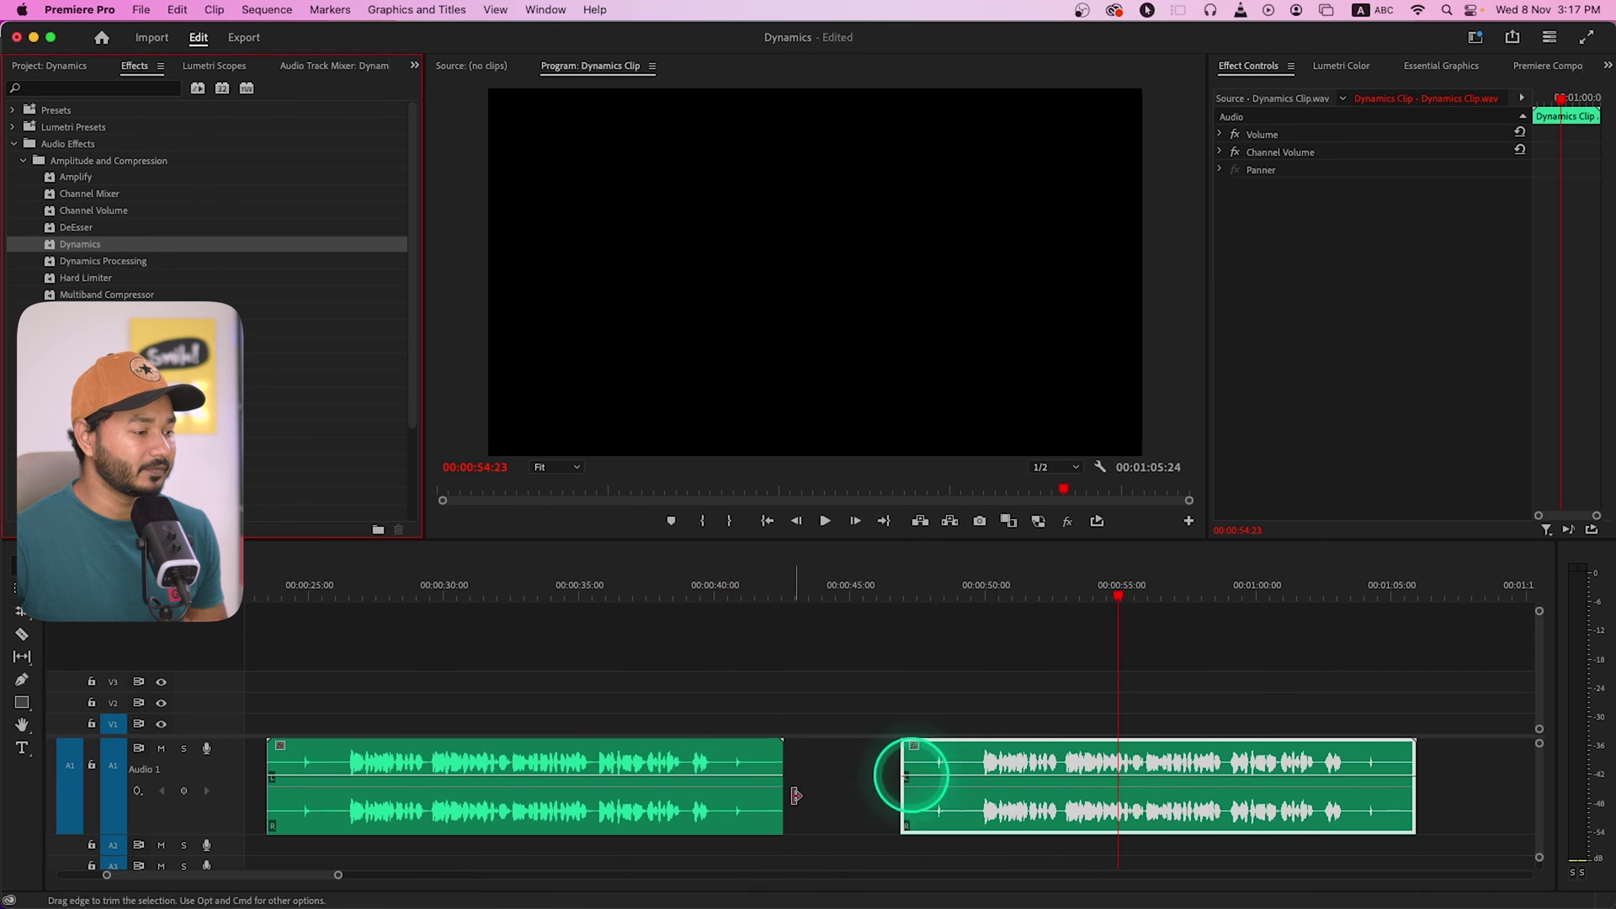
# - Select the left and right audio clips to compare their remaining effects
pyautogui.click(666, 796)
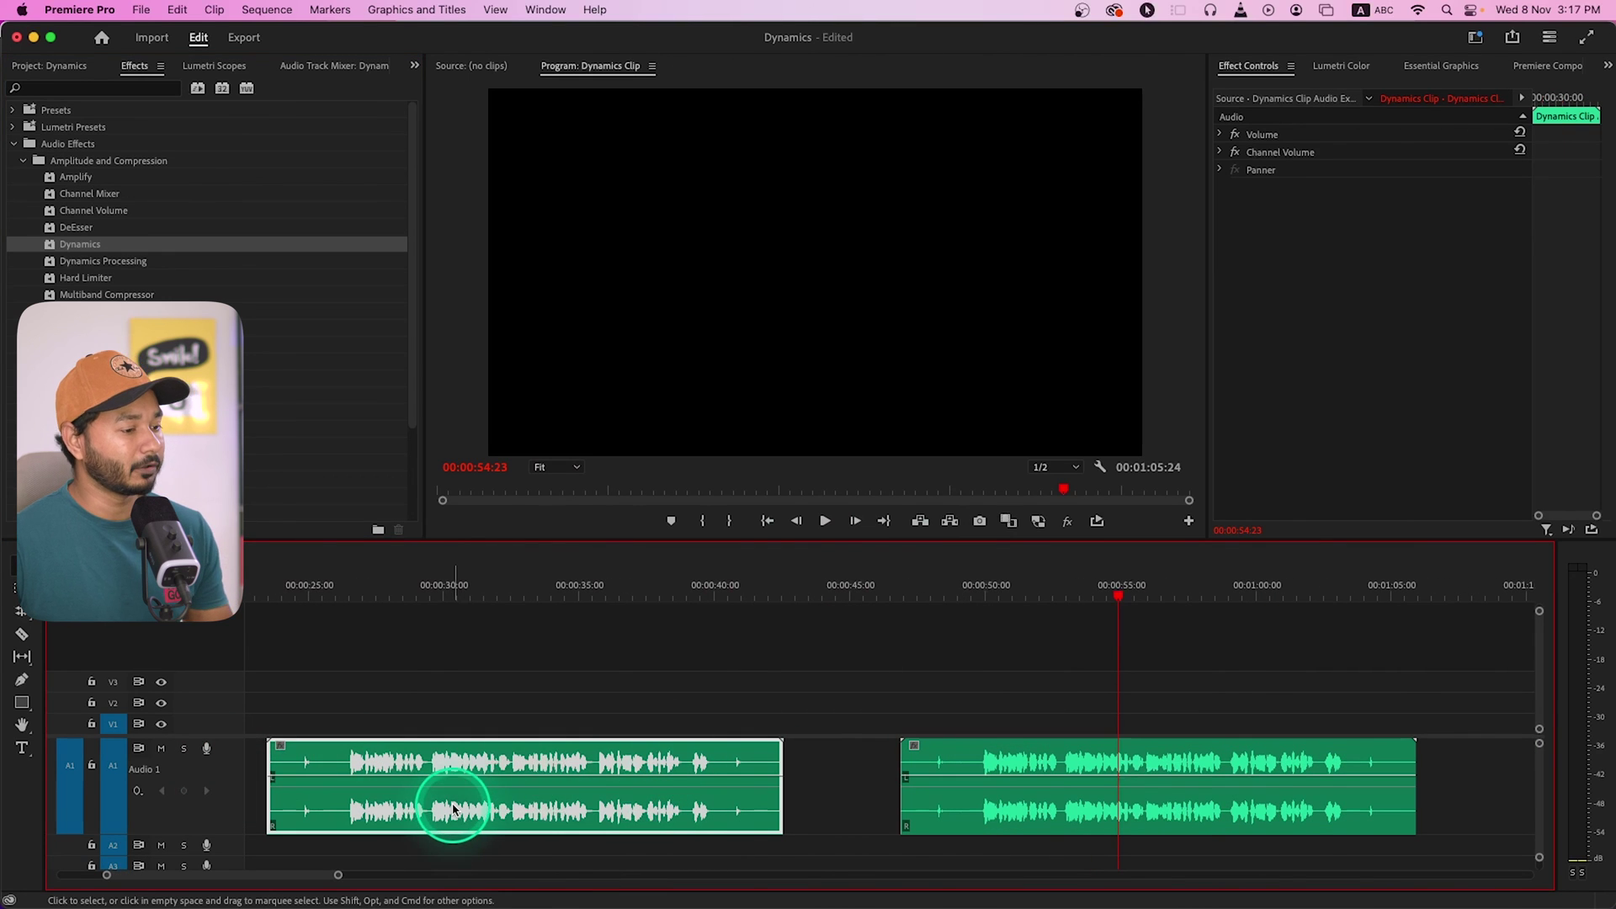
pyautogui.click(957, 783)
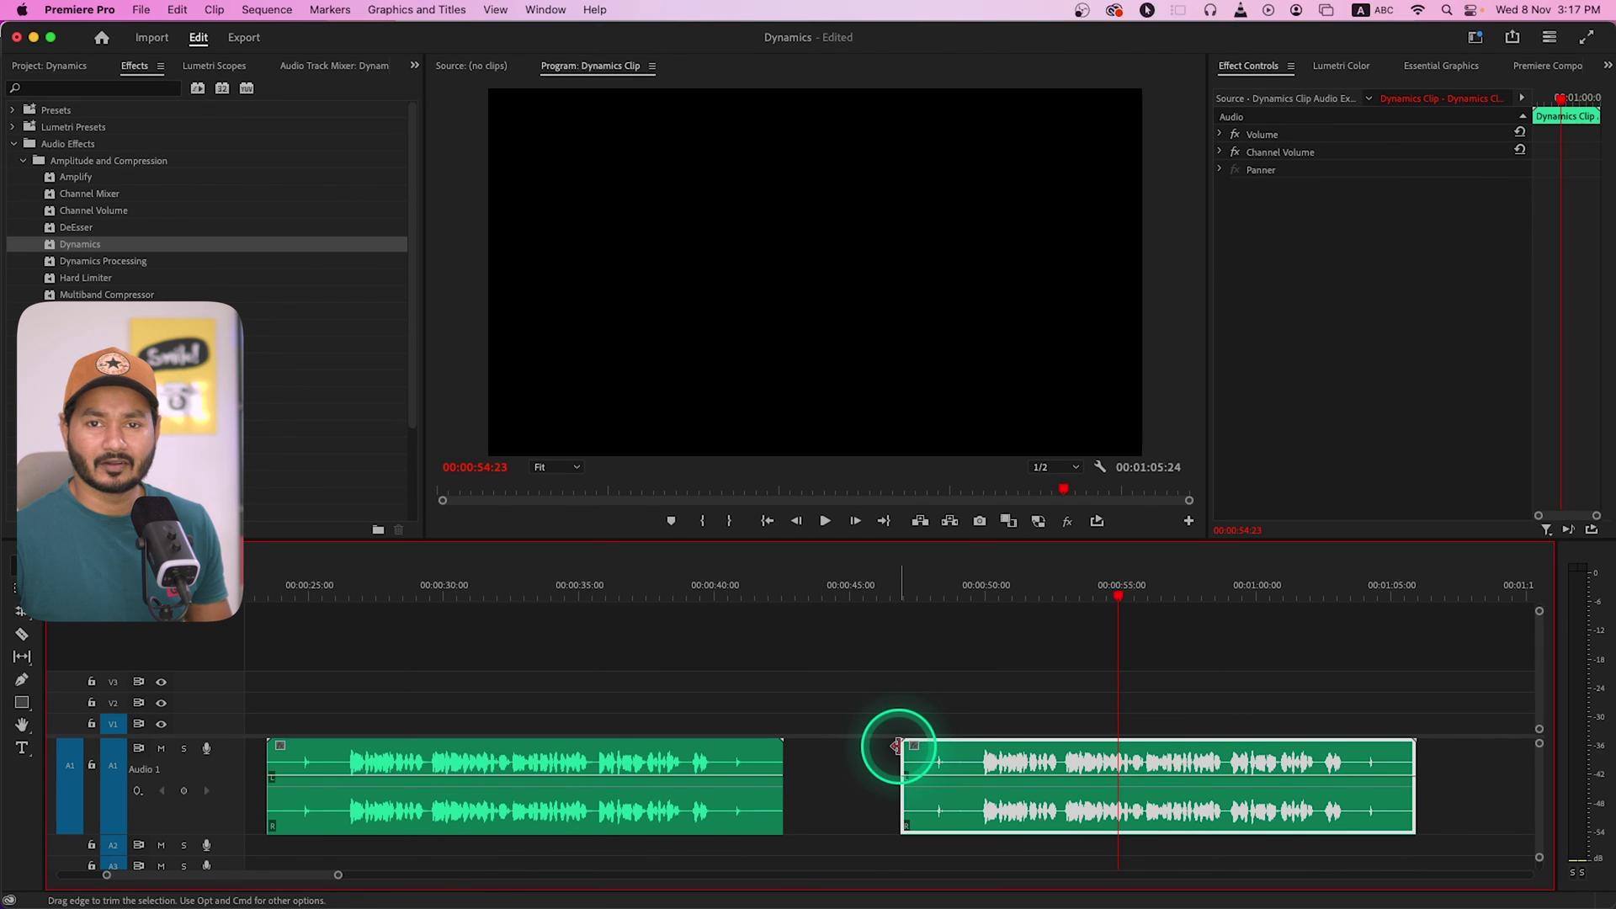
pyautogui.scroll(-3, 1021, 792)
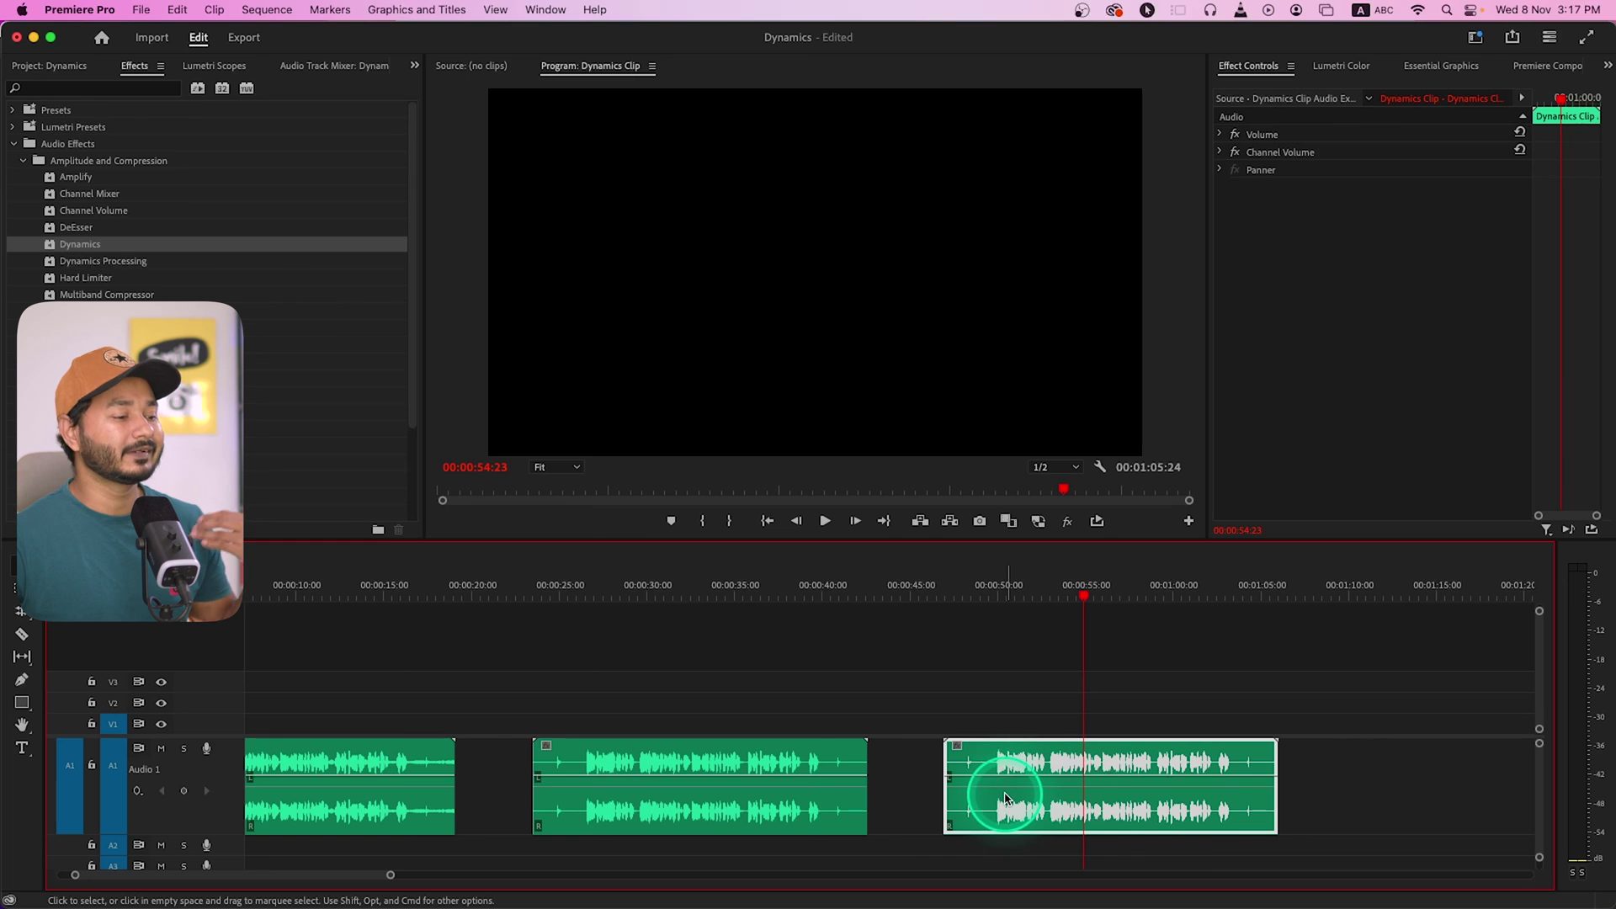